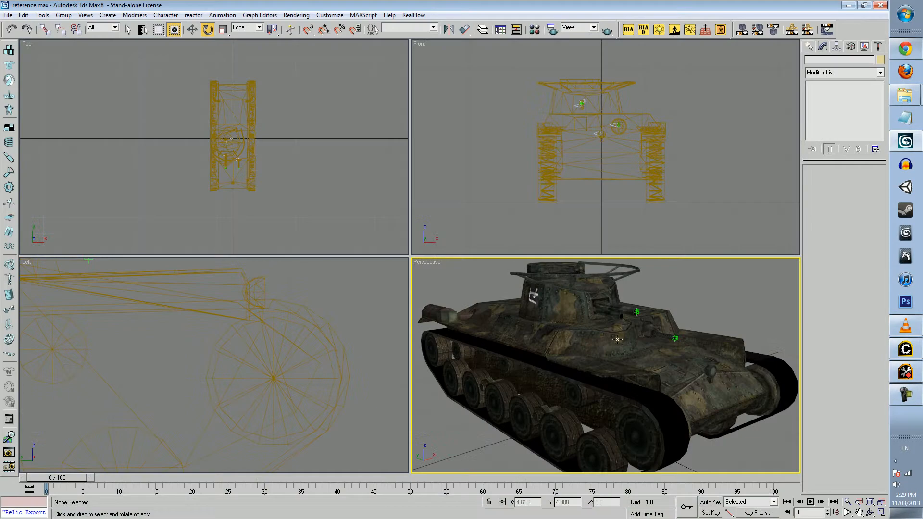
- Examine the textured tank model from several angles in the perspective view
{"action": "scroll", "coordinate": [628, 308], "scroll_direction": "down", "scroll_amount": 2}
{"action": "mouse_move", "coordinate": [672, 363]}
{"action": "middle_mouse_down", "text": "alt"}
{"action": "mouse_move", "coordinate": [585, 358]}
{"action": "mouse_move", "coordinate": [603, 365]}
{"action": "mouse_move", "coordinate": [632, 351]}
{"action": "mouse_move", "coordinate": [657, 385]}
{"action": "middle_mouse_up", "text": "alt"}
{"action": "left_click", "coordinate": [600, 380]}
{"action": "middle_click_drag", "start_coordinate": [746, 371], "coordinate": [696, 303], "text": "alt"}
{"action": "left_click", "coordinate": [735, 350]}
{"action": "scroll", "coordinate": [673, 312], "scroll_direction": "up", "scroll_amount": 4}
{"action": "key", "text": "F3"}
{"action": "mouse_move", "coordinate": [640, 325]}
{"action": "middle_mouse_down", "text": "alt"}
{"action": "mouse_move", "coordinate": [618, 315]}
{"action": "mouse_move", "coordinate": [582, 334]}
{"action": "mouse_move", "coordinate": [618, 310]}
{"action": "mouse_move", "coordinate": [735, 340]}
{"action": "mouse_move", "coordinate": [655, 323]}
{"action": "mouse_move", "coordinate": [620, 298]}
{"action": "mouse_move", "coordinate": [748, 354]}
{"action": "mouse_move", "coordinate": [801, 313]}
{"action": "mouse_move", "coordinate": [668, 325]}
{"action": "mouse_move", "coordinate": [612, 309]}
{"action": "mouse_move", "coordinate": [517, 334]}
{"action": "mouse_move", "coordinate": [577, 355]}
{"action": "mouse_move", "coordinate": [569, 361]}
{"action": "mouse_move", "coordinate": [623, 347]}
{"action": "middle_mouse_up", "text": "alt"}
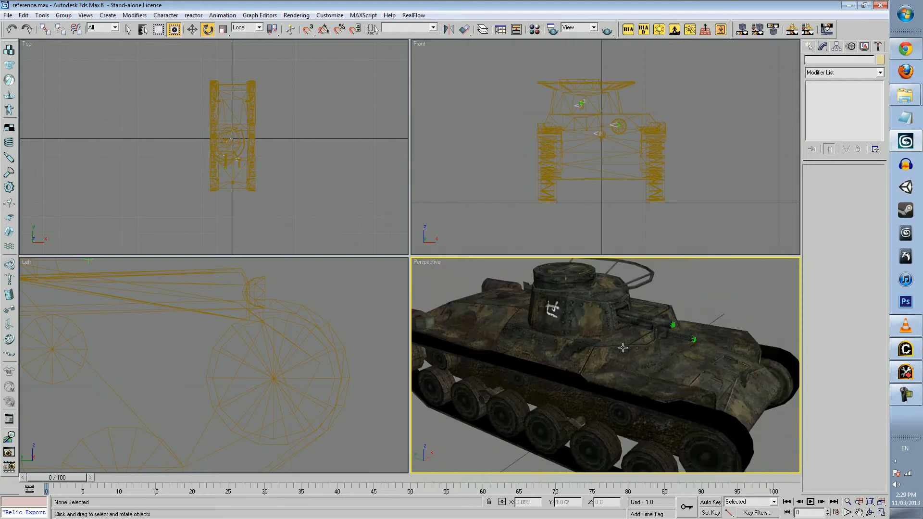
- Switch to Windows Explorer and open the Company of Heroes\DataSrc\BuildingAnArmy folder
{"action": "left_click", "coordinate": [916, 92]}
{"action": "left_click", "coordinate": [836, 103]}
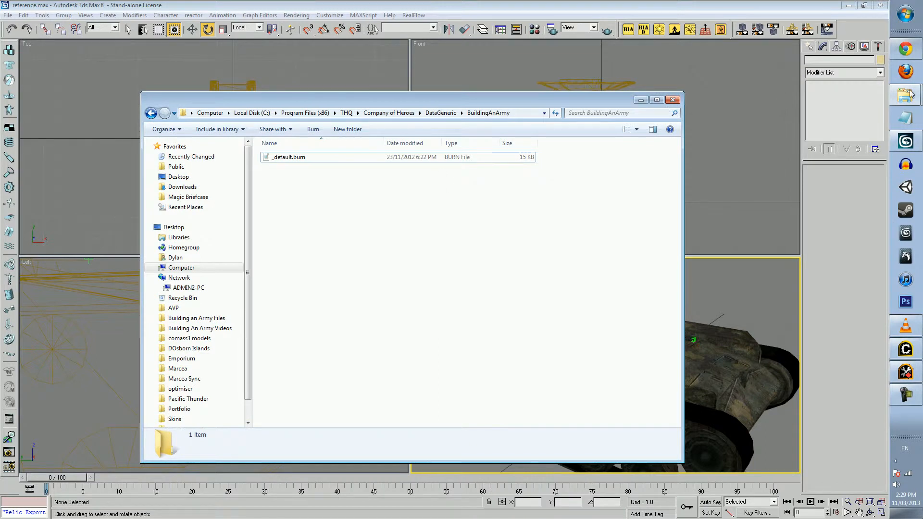
{"action": "left_click", "coordinate": [641, 102]}
{"action": "left_click", "coordinate": [905, 94]}
{"action": "left_click", "coordinate": [829, 88]}
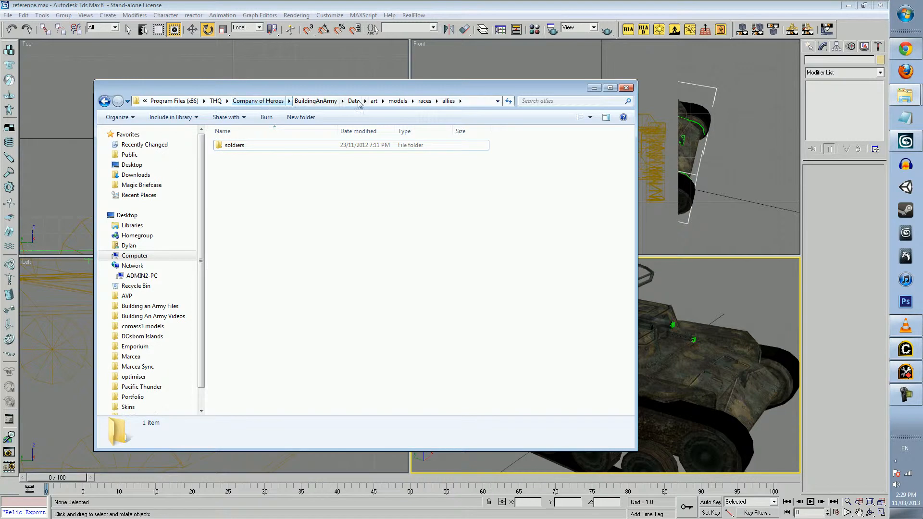
{"action": "left_click", "coordinate": [258, 101]}
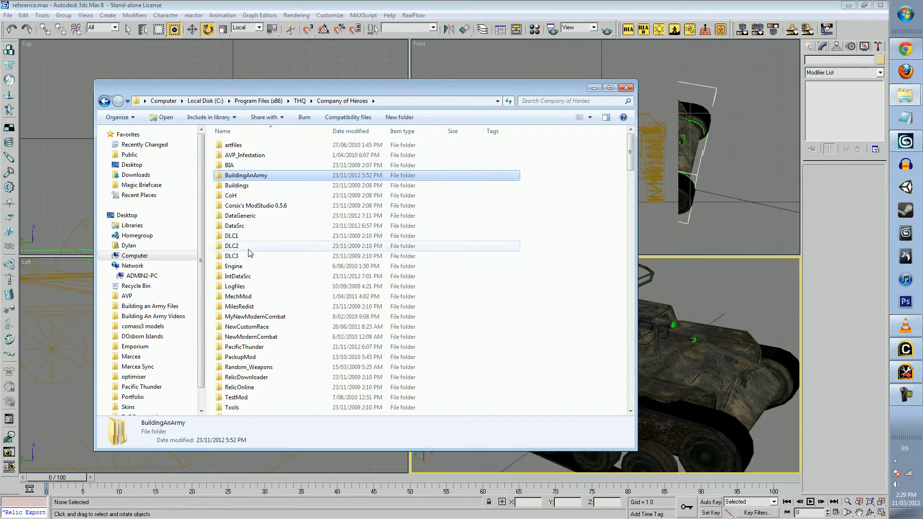
{"action": "double_click", "coordinate": [235, 225]}
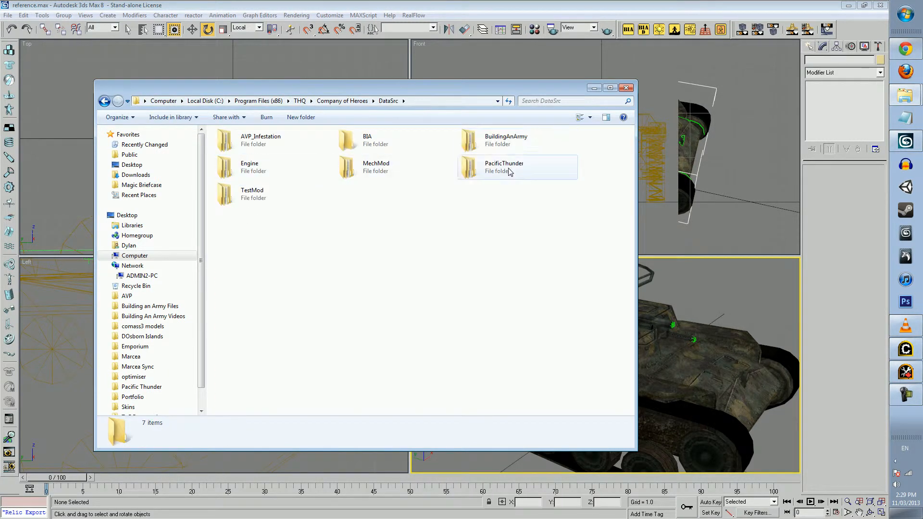
{"action": "left_click", "coordinate": [487, 149]}
{"action": "double_click", "coordinate": [487, 149]}
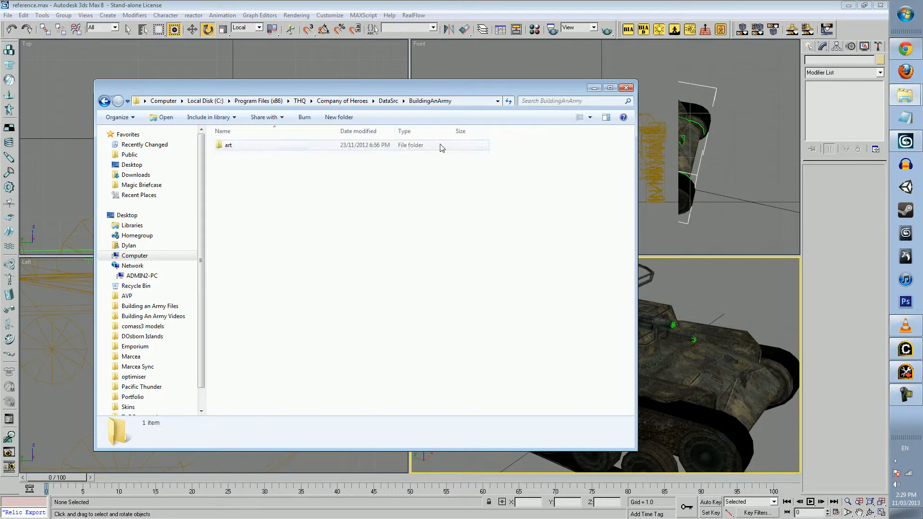
- Browse through art\models\races\allies\vehicles\Type97_ChiHa\type97_chiha to the model folder and select reference.max
{"action": "double_click", "coordinate": [245, 144]}
{"action": "double_click", "coordinate": [250, 145]}
{"action": "double_click", "coordinate": [254, 145]}
{"action": "double_click", "coordinate": [254, 145]}
{"action": "double_click", "coordinate": [246, 155]}
{"action": "double_click", "coordinate": [248, 156]}
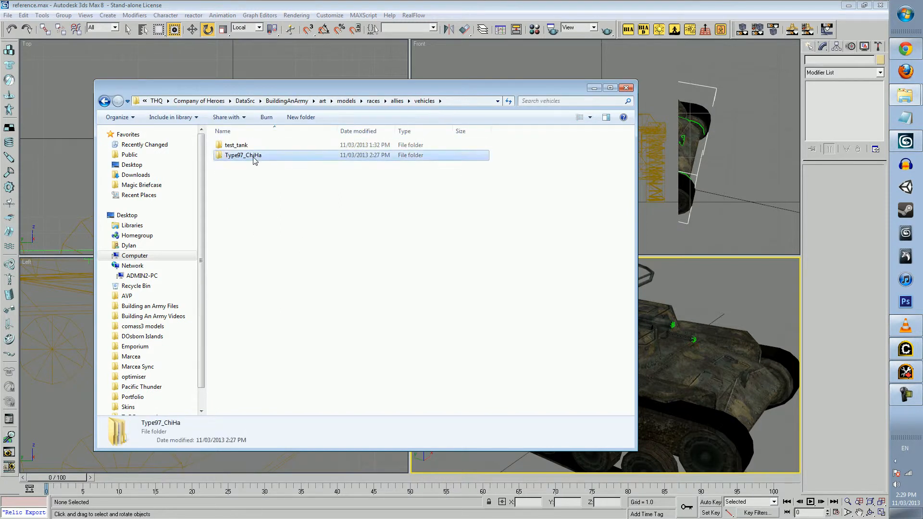
{"action": "double_click", "coordinate": [248, 146]}
{"action": "double_click", "coordinate": [236, 156]}
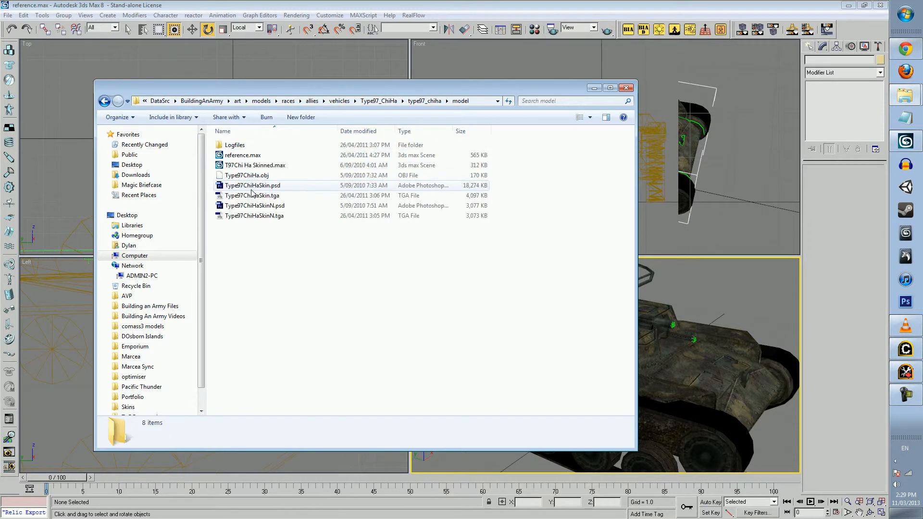
{"action": "left_click", "coordinate": [248, 155]}
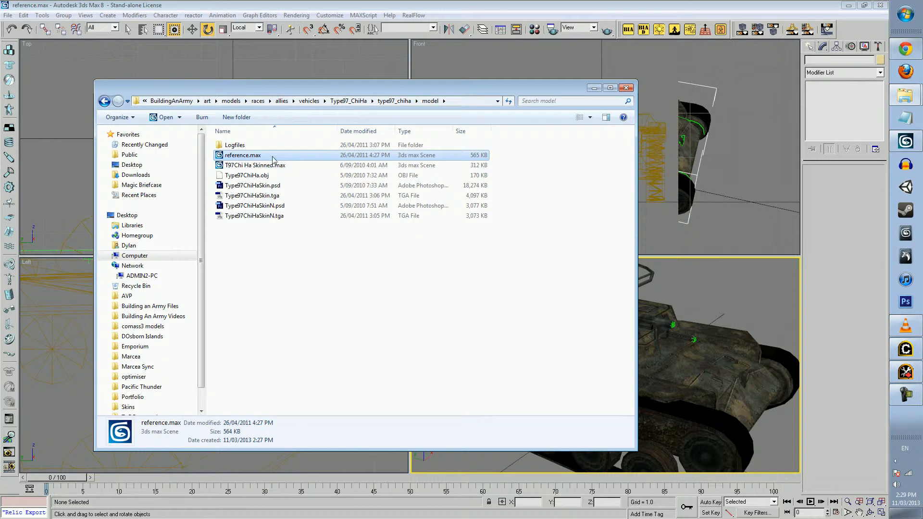
- Look at the files in type97_chiha's animations folder, then minimize the Explorer window to return to 3ds Max
{"action": "left_click", "coordinate": [395, 101]}
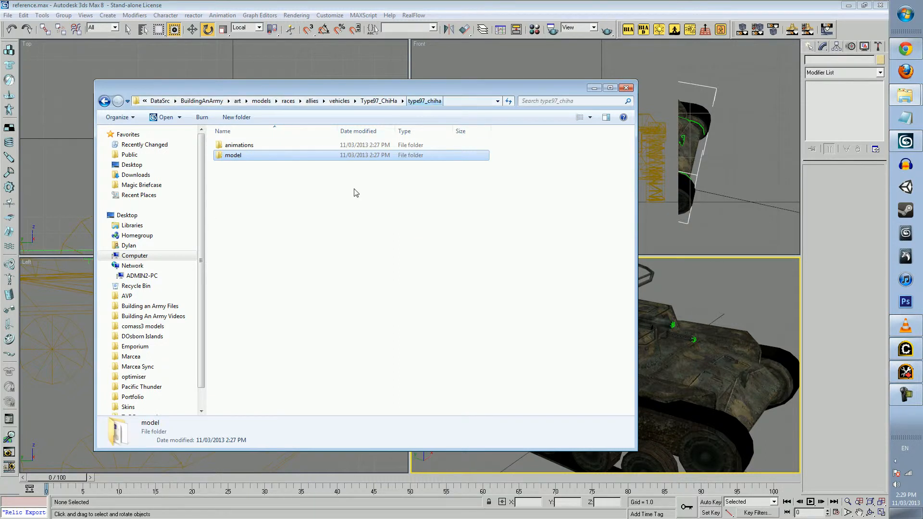
{"action": "double_click", "coordinate": [232, 145]}
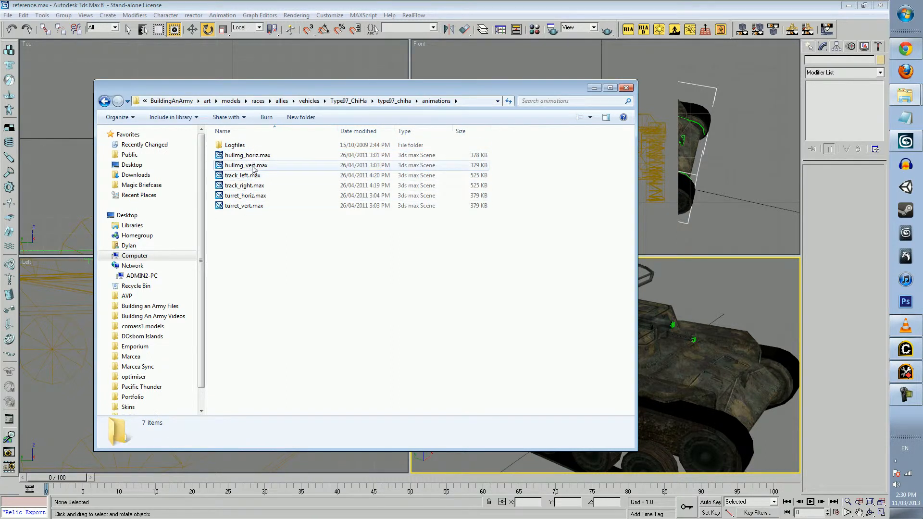
{"action": "left_click", "coordinate": [595, 89]}
- Hide the tank's hull mesh in the perspective view
{"action": "mouse_move", "coordinate": [761, 360]}
{"action": "middle_mouse_down"}
{"action": "mouse_move", "coordinate": [758, 327]}
{"action": "mouse_move", "coordinate": [653, 296]}
{"action": "mouse_move", "coordinate": [702, 330]}
{"action": "middle_mouse_up"}
{"action": "key", "text": "F3"}
{"action": "mouse_move", "coordinate": [615, 327]}
{"action": "middle_mouse_down", "text": "alt"}
{"action": "mouse_move", "coordinate": [686, 316]}
{"action": "mouse_move", "coordinate": [690, 354]}
{"action": "mouse_move", "coordinate": [638, 320]}
{"action": "mouse_move", "coordinate": [674, 320]}
{"action": "mouse_move", "coordinate": [684, 331]}
{"action": "mouse_move", "coordinate": [670, 295]}
{"action": "mouse_move", "coordinate": [681, 320]}
{"action": "middle_mouse_up", "text": "alt"}
{"action": "scroll", "coordinate": [646, 467], "scroll_direction": "down", "scroll_amount": 4}
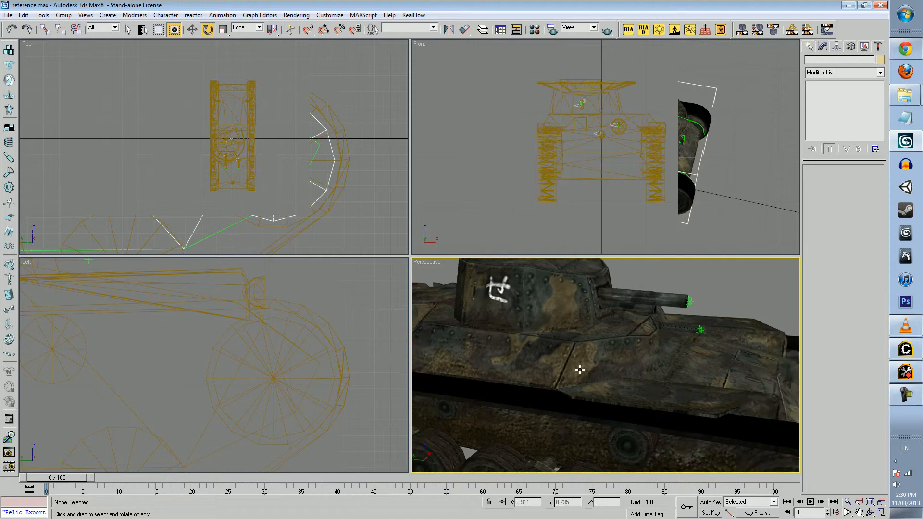
{"action": "left_click", "coordinate": [620, 365]}
{"action": "right_click", "coordinate": [620, 364]}
{"action": "left_click", "coordinate": [644, 340]}
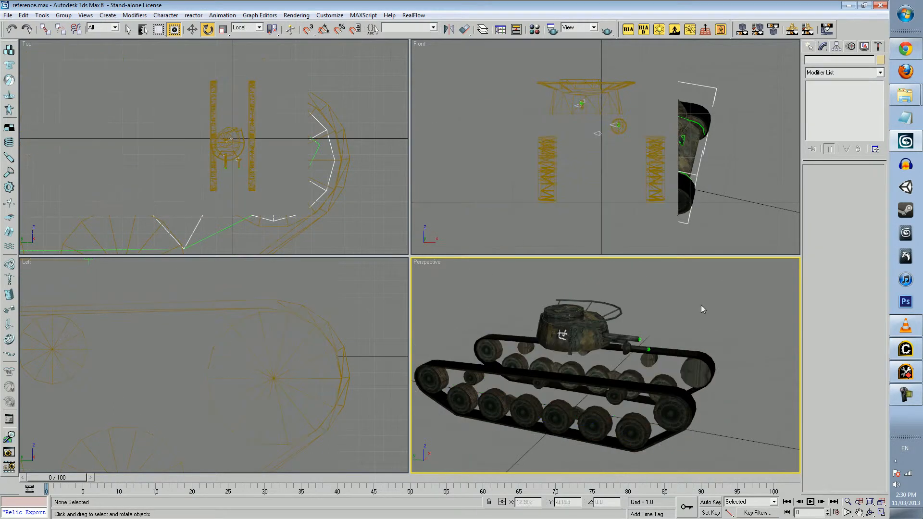
- Hide the tank's turret mesh to expose the bone inside it
{"action": "left_click", "coordinate": [562, 331]}
{"action": "right_click", "coordinate": [562, 332]}
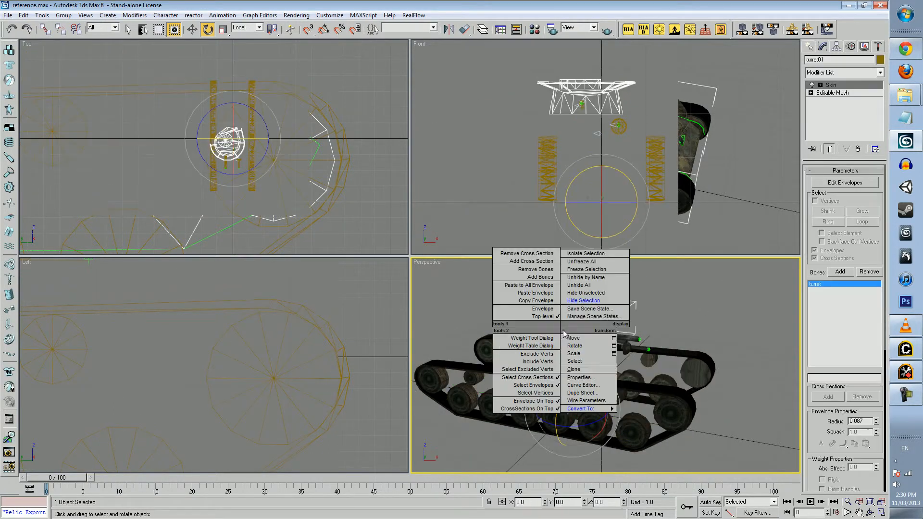
{"action": "left_click", "coordinate": [589, 309]}
- Select the turret bone together with the second bone below it, between the tracks
{"action": "scroll", "coordinate": [671, 323], "scroll_direction": "up", "scroll_amount": 2}
{"action": "scroll", "coordinate": [608, 334], "scroll_direction": "up", "scroll_amount": 2}
{"action": "left_click", "coordinate": [536, 313]}
{"action": "scroll", "coordinate": [582, 365], "scroll_direction": "up", "scroll_amount": 1}
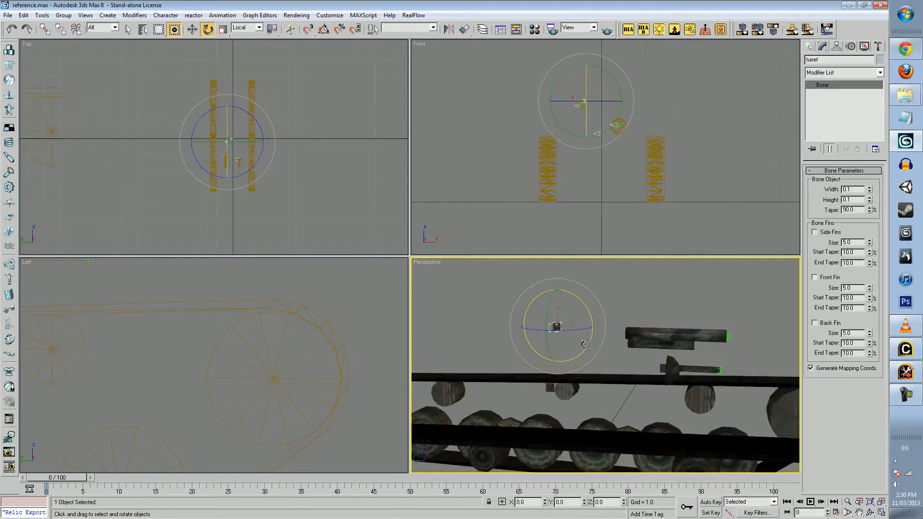
{"action": "middle_click_drag", "start_coordinate": [578, 396], "coordinate": [537, 405], "text": "alt"}
{"action": "left_click", "coordinate": [547, 397]}
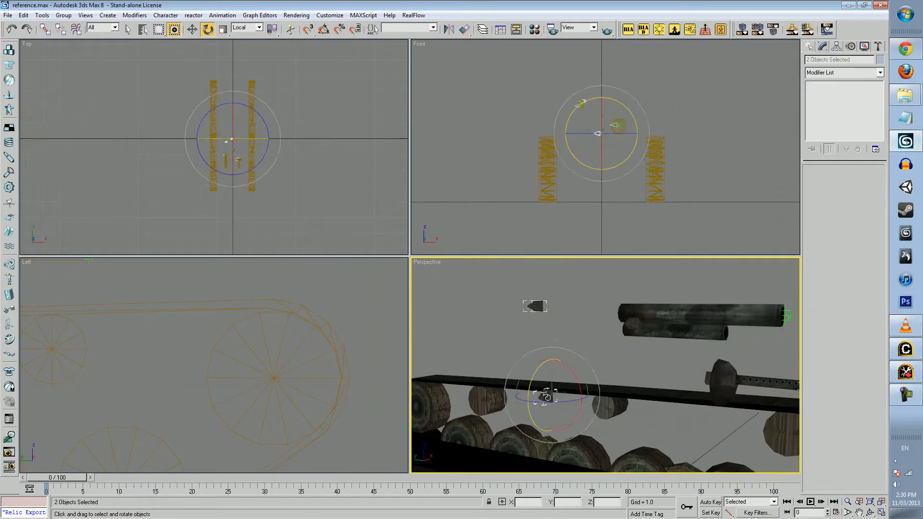
{"action": "left_click_drag", "start_coordinate": [520, 282], "coordinate": [567, 319]}
{"action": "mouse_move", "coordinate": [612, 331]}
{"action": "middle_mouse_down", "text": "alt"}
{"action": "mouse_move", "coordinate": [611, 344]}
{"action": "mouse_move", "coordinate": [593, 342]}
{"action": "middle_mouse_up", "text": "alt"}
{"action": "left_click", "coordinate": [570, 321]}
{"action": "left_click", "coordinate": [572, 350]}
{"action": "mouse_move", "coordinate": [520, 346]}
{"action": "middle_mouse_down", "text": "alt"}
{"action": "mouse_move", "coordinate": [558, 337]}
{"action": "mouse_move", "coordinate": [558, 345]}
{"action": "mouse_move", "coordinate": [560, 324]}
{"action": "mouse_move", "coordinate": [551, 356]}
{"action": "mouse_move", "coordinate": [629, 365]}
{"action": "mouse_move", "coordinate": [570, 319]}
{"action": "middle_mouse_up", "text": "alt"}
{"action": "left_click", "coordinate": [514, 306], "text": "ctrl"}
{"action": "scroll", "coordinate": [553, 359], "scroll_direction": "down", "scroll_amount": 4}
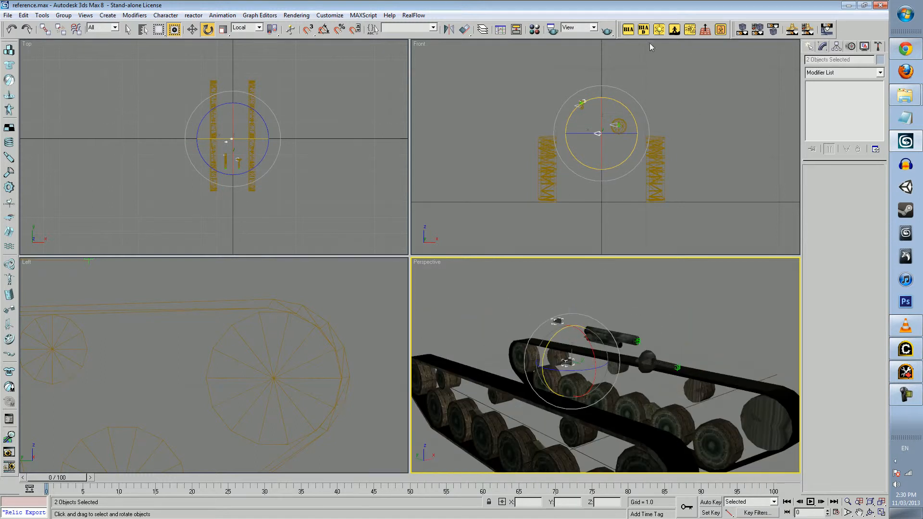
- Open the CA Selector from the CA Launcher, pick Relic_Stale, and select only the turret bone to show its Stale attribute
{"action": "left_click", "coordinate": [705, 30]}
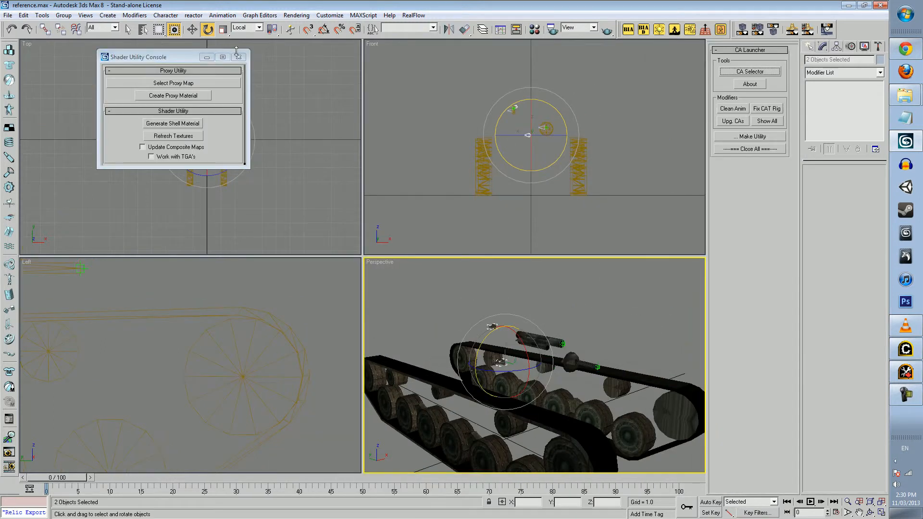
{"action": "left_click", "coordinate": [747, 70]}
{"action": "left_click_drag", "start_coordinate": [783, 223], "coordinate": [790, 270]}
{"action": "left_click", "coordinate": [742, 278]}
{"action": "middle_click_drag", "start_coordinate": [569, 286], "coordinate": [560, 278]}
{"action": "middle_click_drag", "start_coordinate": [614, 308], "coordinate": [617, 310]}
{"action": "left_click", "coordinate": [615, 309]}
{"action": "scroll", "coordinate": [615, 309], "scroll_direction": "up", "scroll_amount": 3}
{"action": "left_click", "coordinate": [475, 296]}
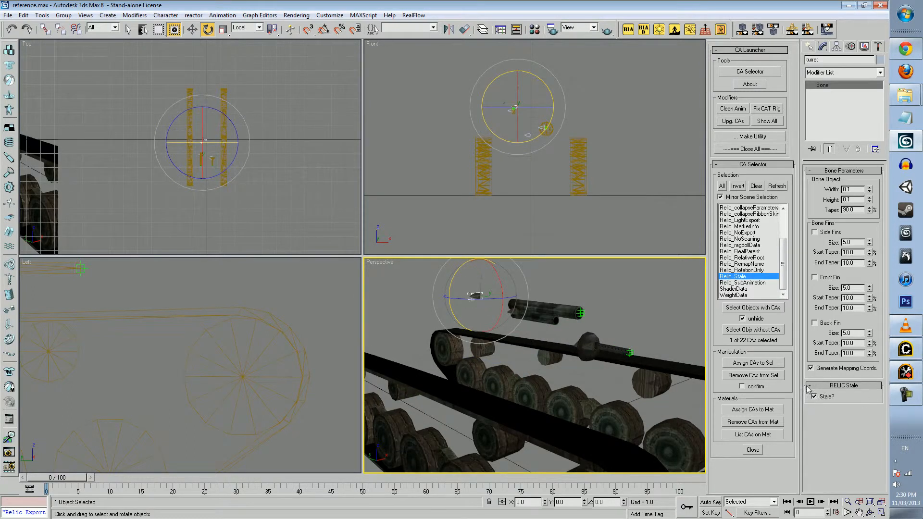
- Turn off the Stale option in the turret bone's RELIC Stale attribute
{"action": "mouse_move", "coordinate": [637, 360]}
{"action": "middle_mouse_down", "text": "alt"}
{"action": "mouse_move", "coordinate": [624, 357]}
{"action": "mouse_move", "coordinate": [647, 338]}
{"action": "mouse_move", "coordinate": [629, 345]}
{"action": "mouse_move", "coordinate": [641, 347]}
{"action": "middle_mouse_up", "text": "alt"}
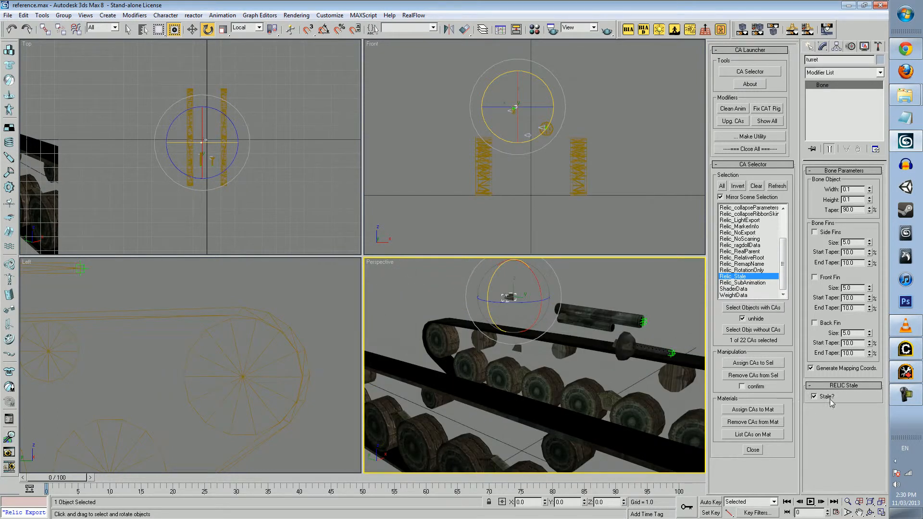
{"action": "middle_click_drag", "start_coordinate": [692, 347], "coordinate": [644, 340], "text": "alt"}
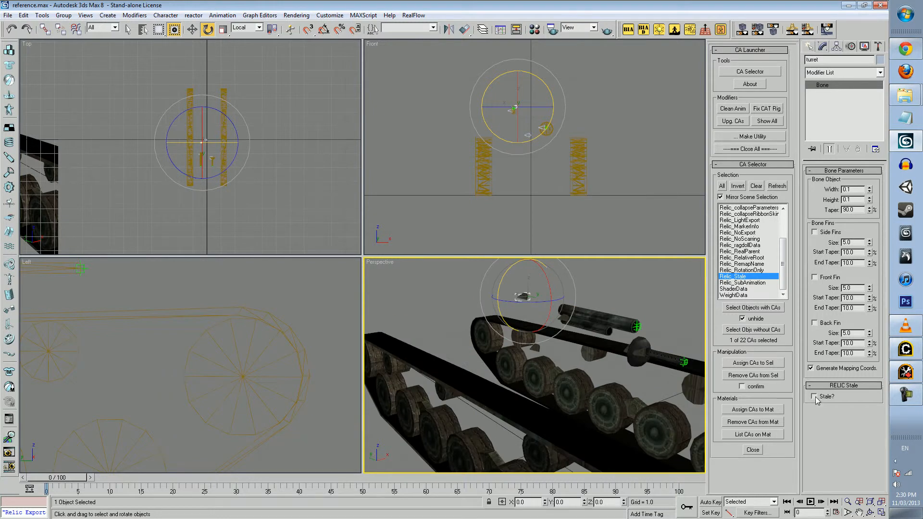
{"action": "middle_click_drag", "start_coordinate": [633, 386], "coordinate": [556, 365]}
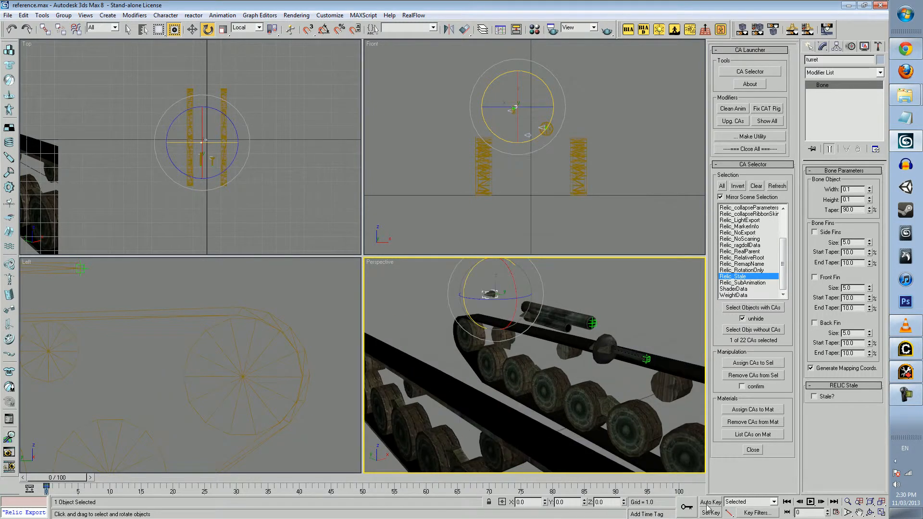
- Switch Auto Key animation mode on and back off with the turret bone selected
{"action": "left_click", "coordinate": [711, 502]}
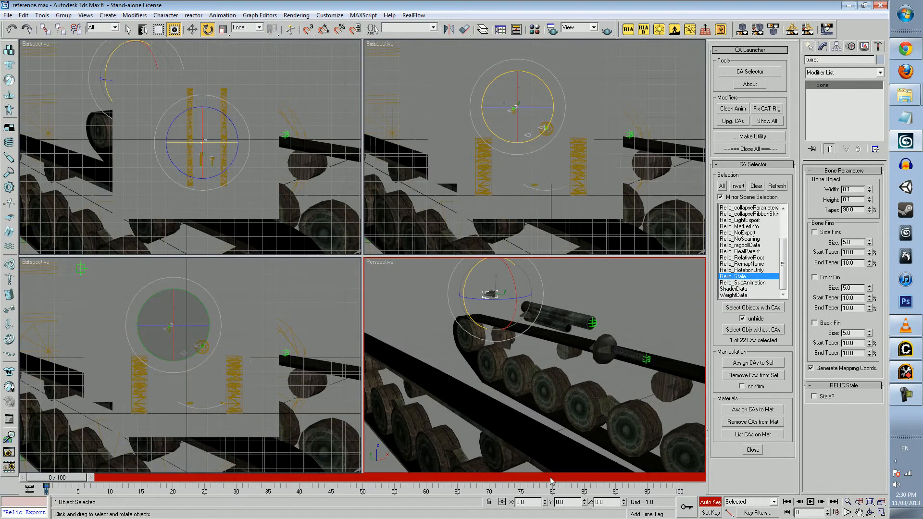
{"action": "left_click", "coordinate": [713, 501]}
{"action": "middle_click_drag", "start_coordinate": [470, 346], "coordinate": [533, 332], "text": "alt"}
{"action": "middle_click_drag", "start_coordinate": [648, 337], "coordinate": [680, 360]}
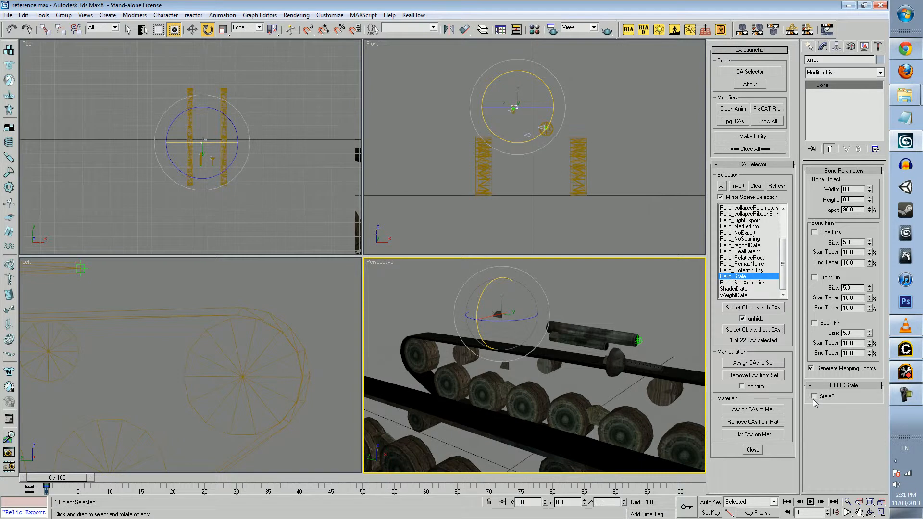
{"action": "middle_click_drag", "start_coordinate": [585, 329], "coordinate": [594, 308], "text": "alt"}
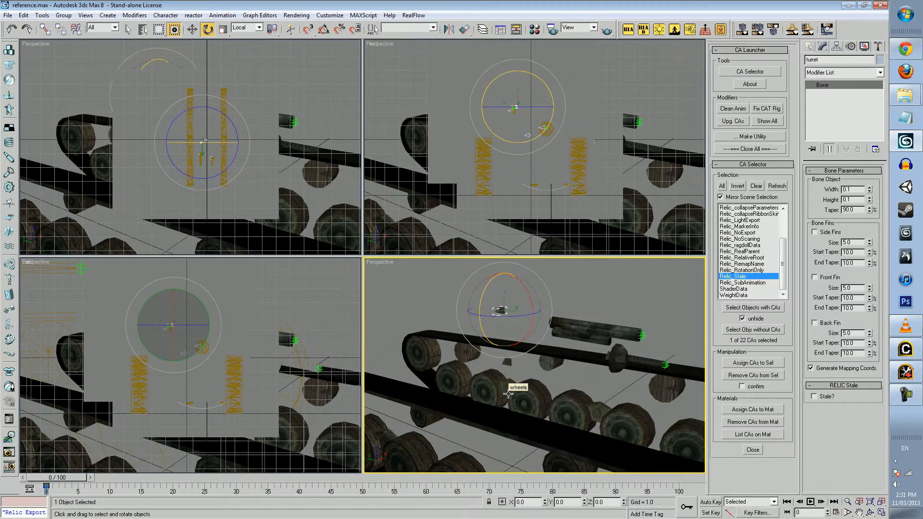
{"action": "middle_click_drag", "start_coordinate": [607, 330], "coordinate": [611, 304]}
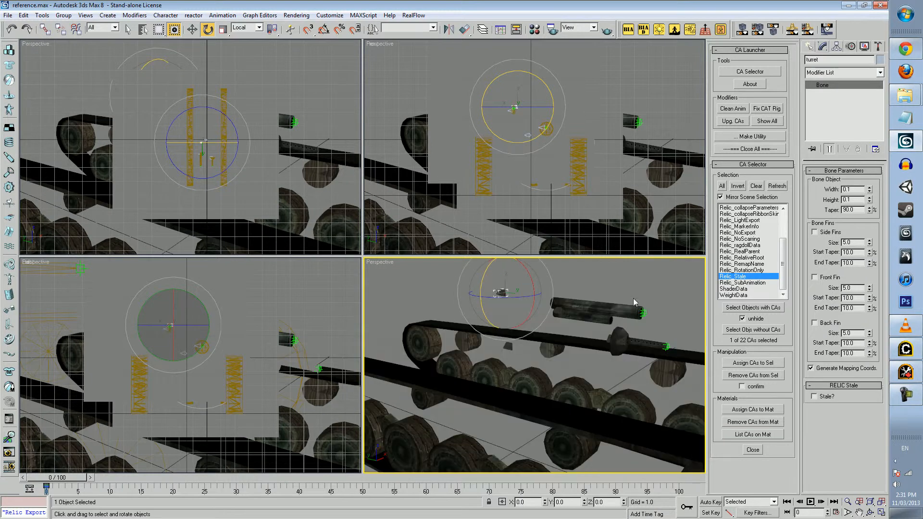
- Deselect the turret bone and close all the CA utility dialogs
{"action": "left_click", "coordinate": [681, 336]}
{"action": "middle_click_drag", "start_coordinate": [682, 338], "coordinate": [660, 343]}
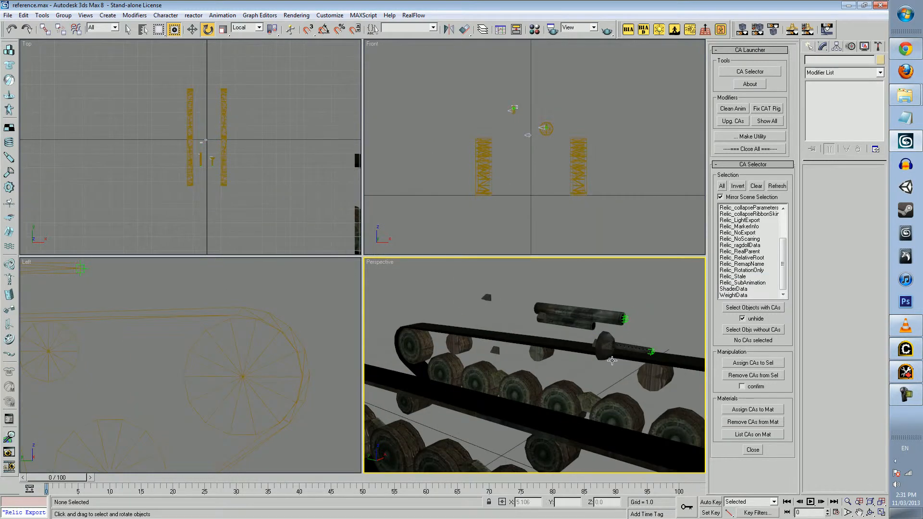
{"action": "mouse_move", "coordinate": [656, 308]}
{"action": "middle_mouse_down", "text": "alt"}
{"action": "mouse_move", "coordinate": [664, 293]}
{"action": "mouse_move", "coordinate": [628, 298]}
{"action": "mouse_move", "coordinate": [626, 322]}
{"action": "mouse_move", "coordinate": [612, 336]}
{"action": "middle_mouse_up", "text": "alt"}
{"action": "scroll", "coordinate": [629, 299], "scroll_direction": "up", "scroll_amount": 3}
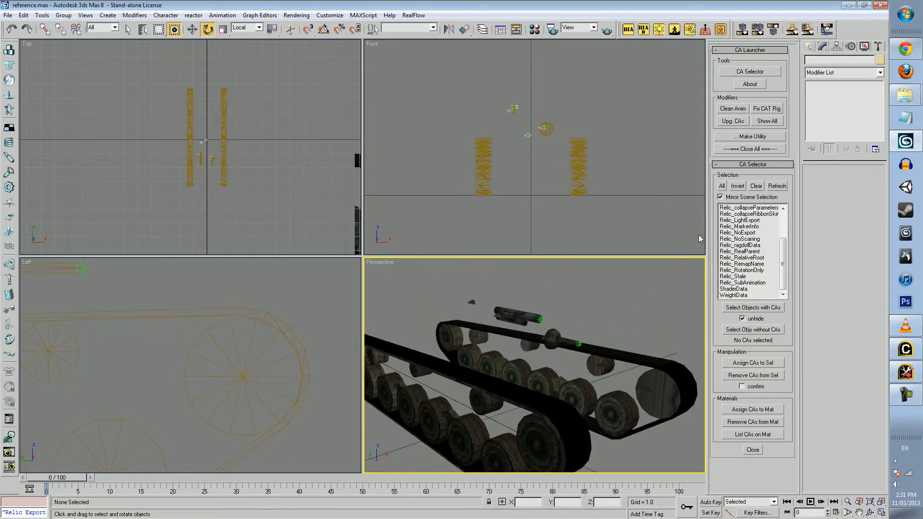
{"action": "left_click", "coordinate": [750, 149]}
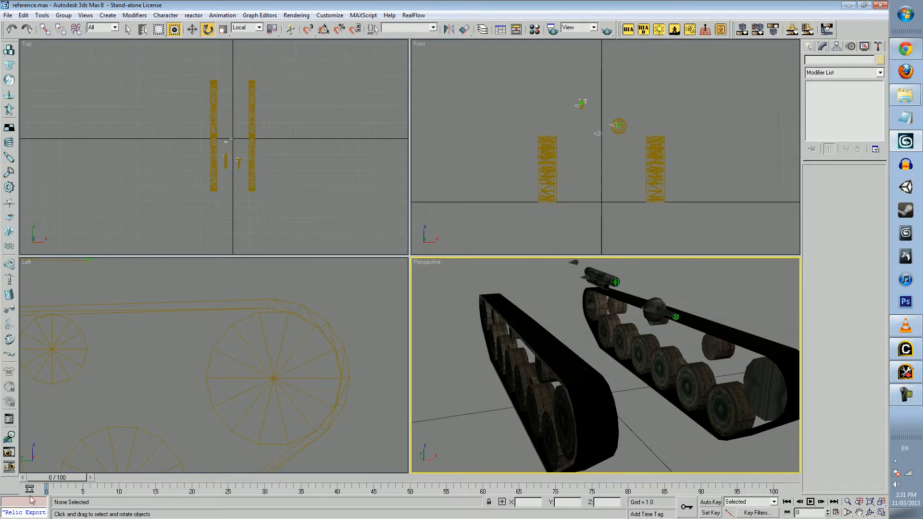
- Open the Mini Curve Editor and close it again
{"action": "left_click", "coordinate": [29, 489]}
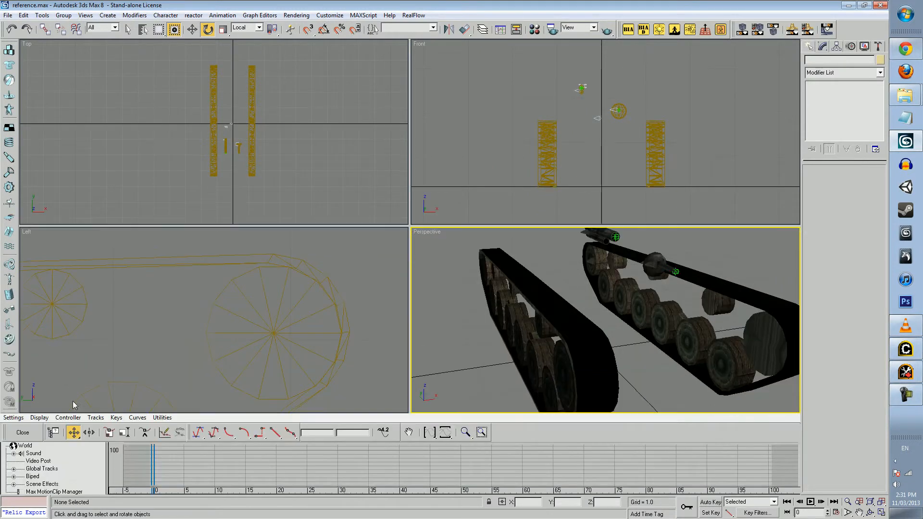
{"action": "left_click", "coordinate": [30, 433]}
- Select the near tracks mesh and examine the left track and right track material parameters in the Material Editor
{"action": "left_click", "coordinate": [523, 346]}
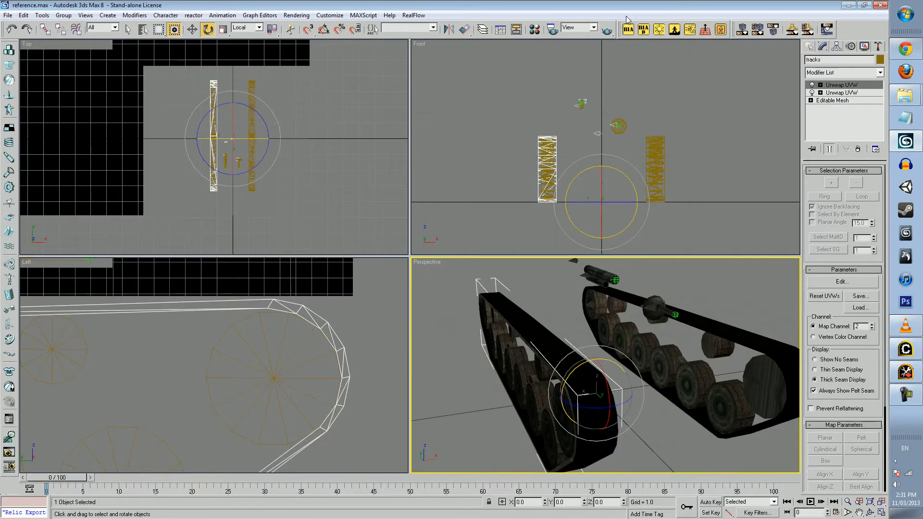
{"action": "left_click", "coordinate": [534, 30]}
{"action": "left_click", "coordinate": [114, 118]}
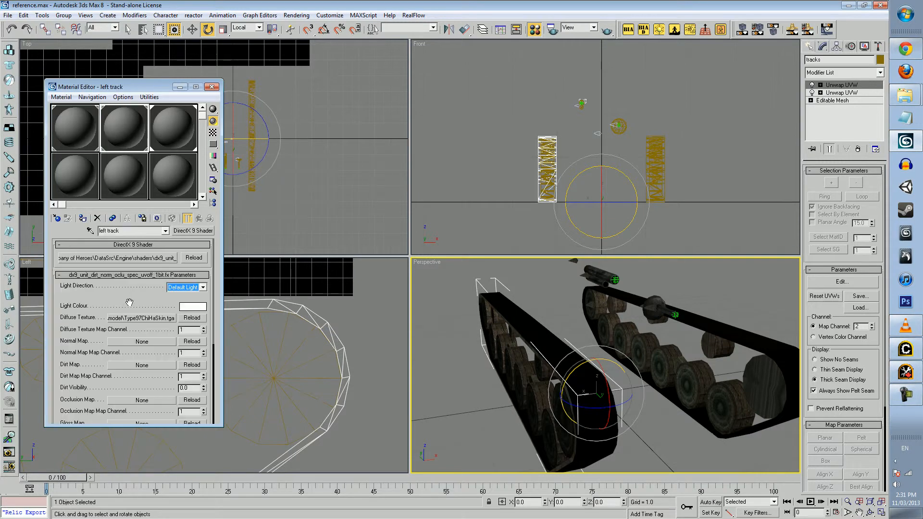
{"action": "scroll", "coordinate": [91, 302], "scroll_direction": "down", "scroll_amount": 4}
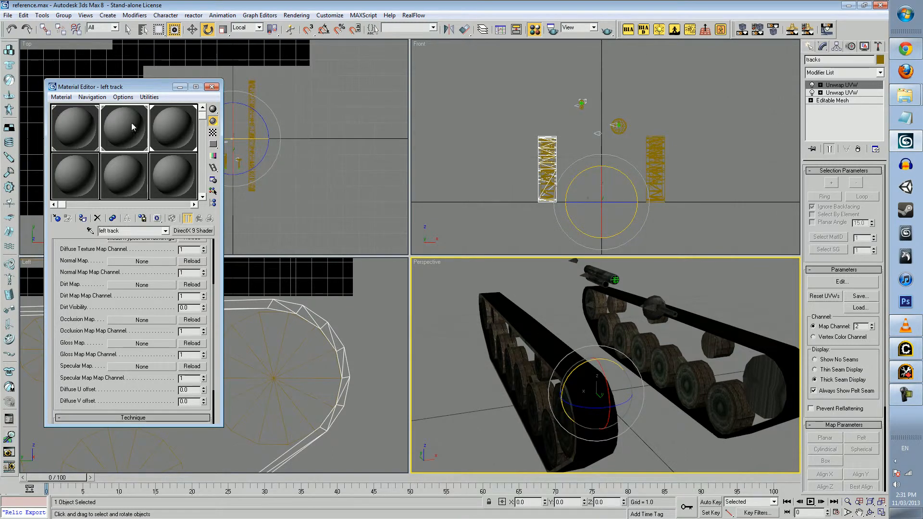
{"action": "left_click", "coordinate": [154, 145]}
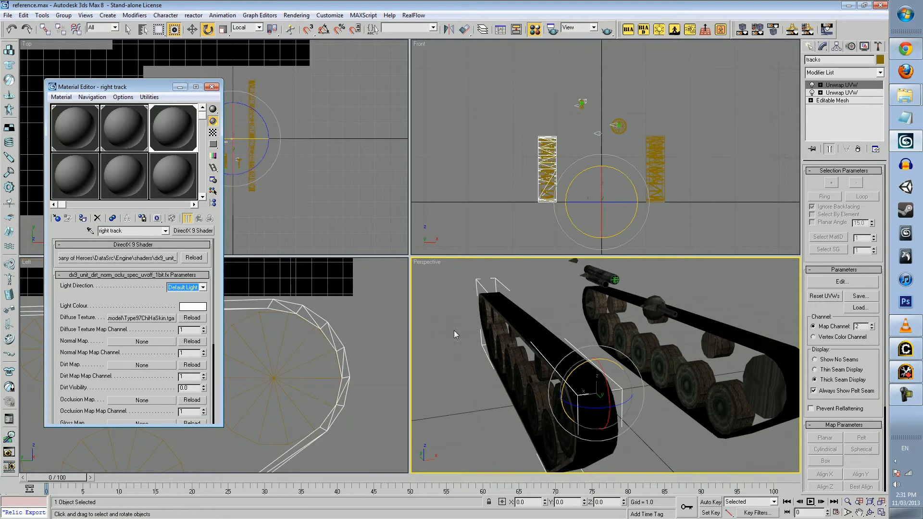
{"action": "middle_click_drag", "start_coordinate": [453, 331], "coordinate": [486, 332], "text": "alt"}
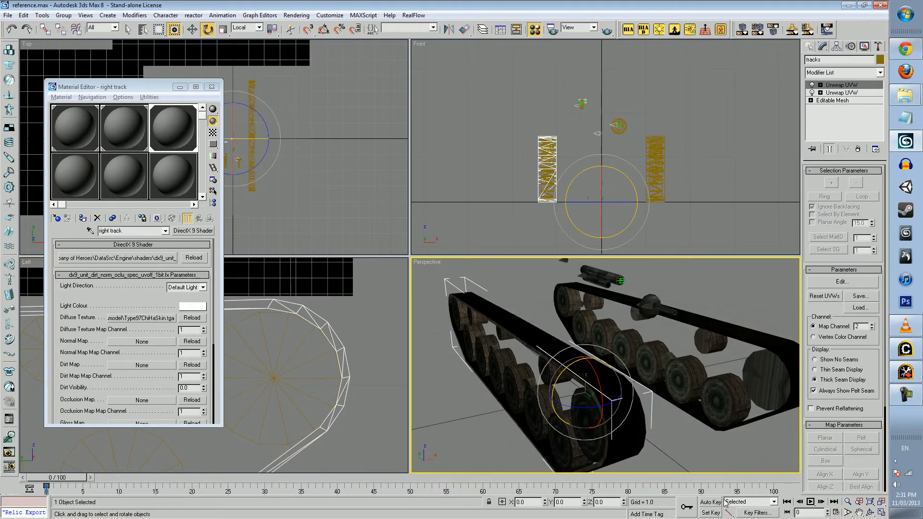
- Record an Auto Key animation of the right track material with Diffuse V offset 10.0 at frame 100, and scrub the timeline to preview it
{"action": "left_click", "coordinate": [711, 502]}
{"action": "left_click", "coordinate": [733, 478]}
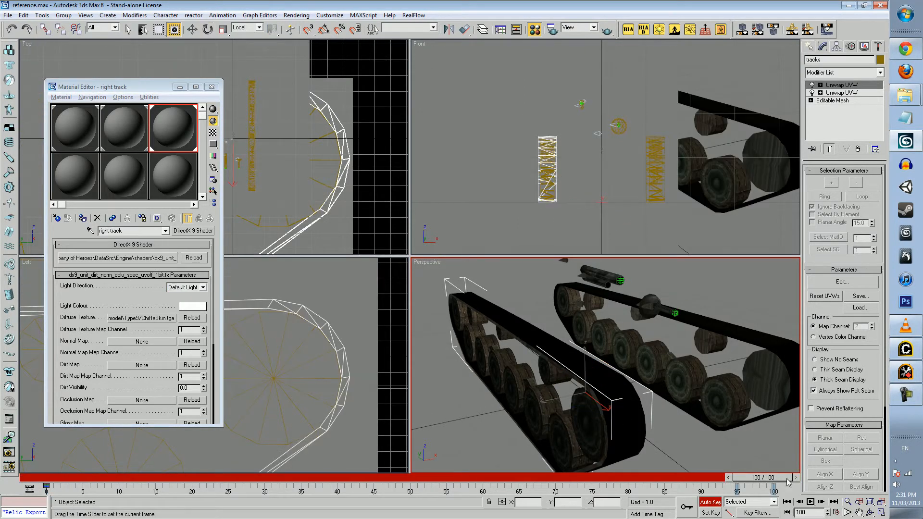
{"action": "left_click", "coordinate": [98, 369]}
{"action": "scroll", "coordinate": [125, 379], "scroll_direction": "down", "scroll_amount": 5}
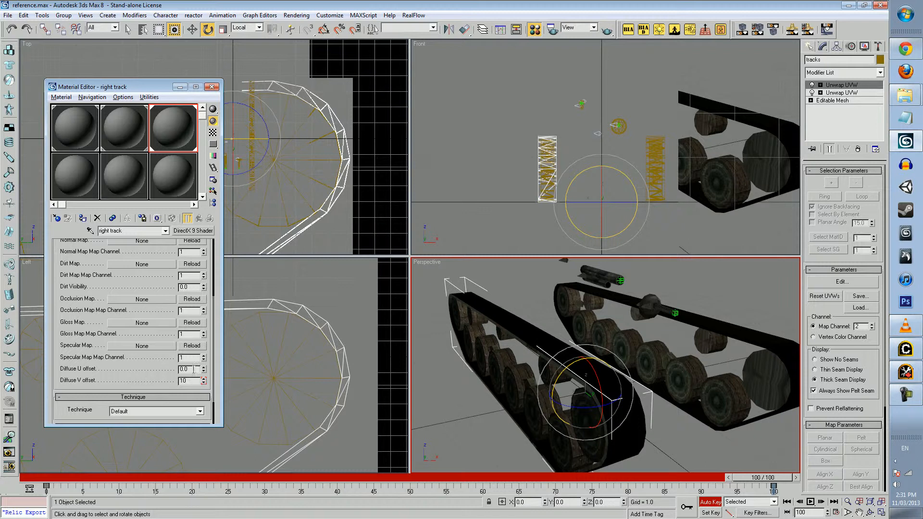
{"action": "middle_click_drag", "start_coordinate": [495, 356], "coordinate": [506, 356], "text": "alt"}
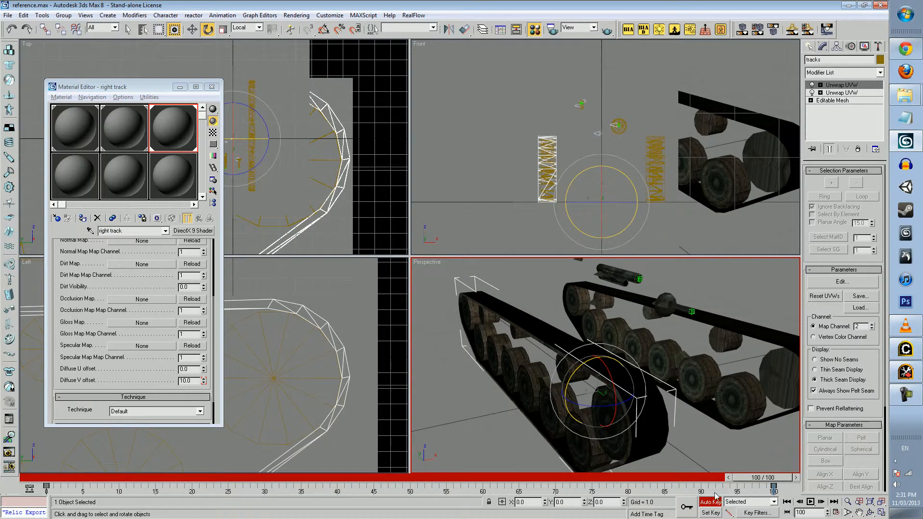
{"action": "left_click_drag", "start_coordinate": [766, 483], "coordinate": [328, 451]}
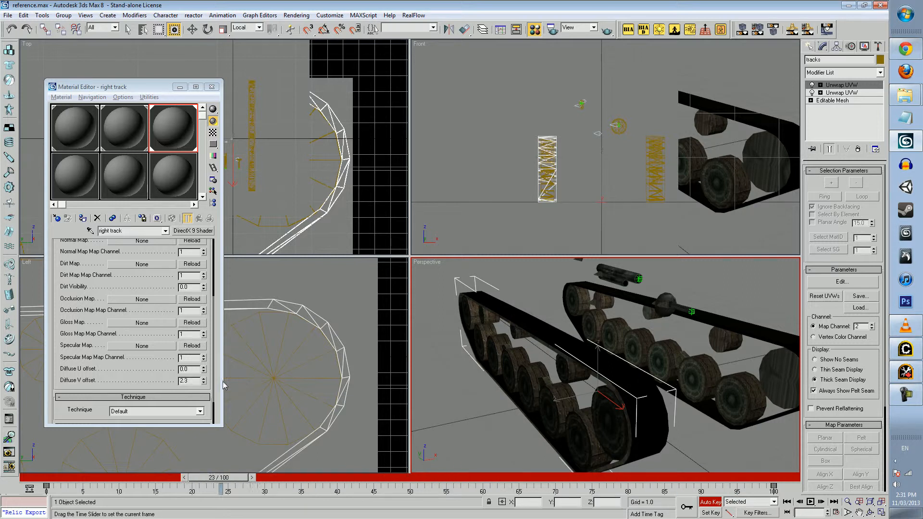
{"action": "key", "text": "e"}
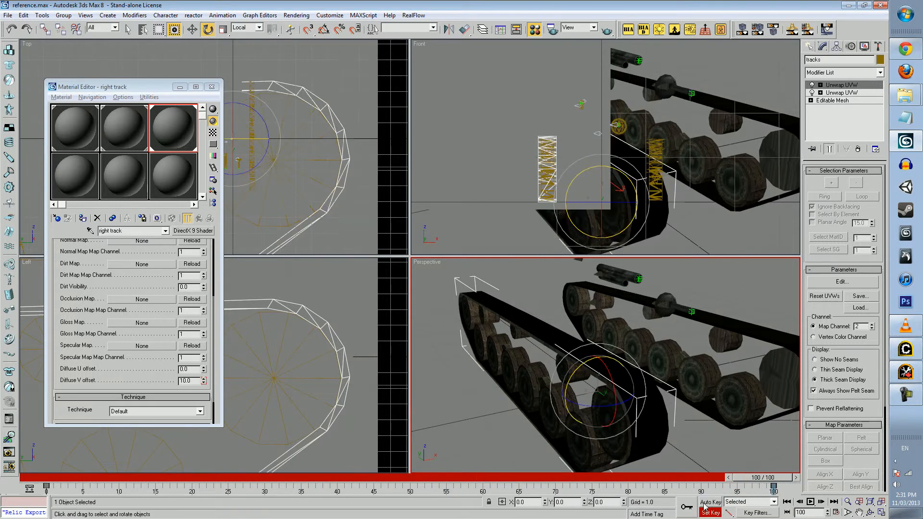
- Open the recent test_tank reference.max file without saving the changes to the current scene
{"action": "left_click", "coordinate": [9, 14]}
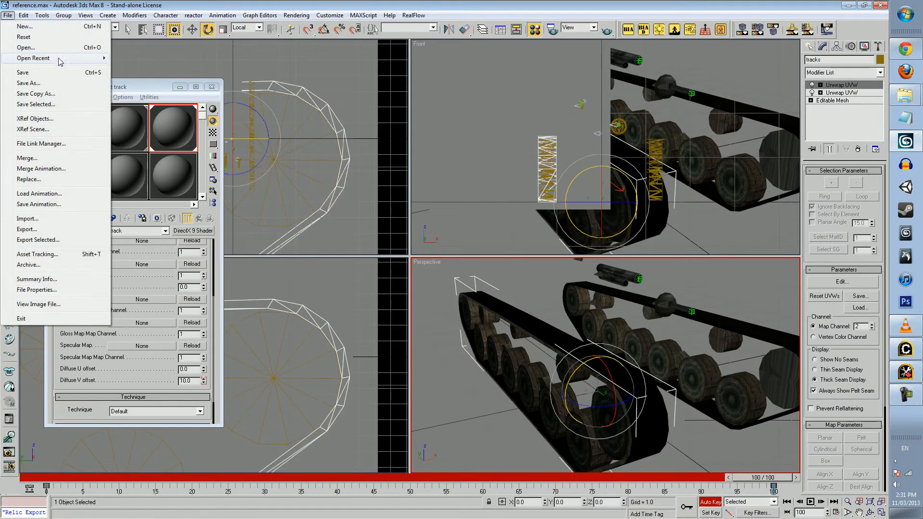
{"action": "mouse_move", "coordinate": [29, 57]}
{"action": "left_click", "coordinate": [401, 69]}
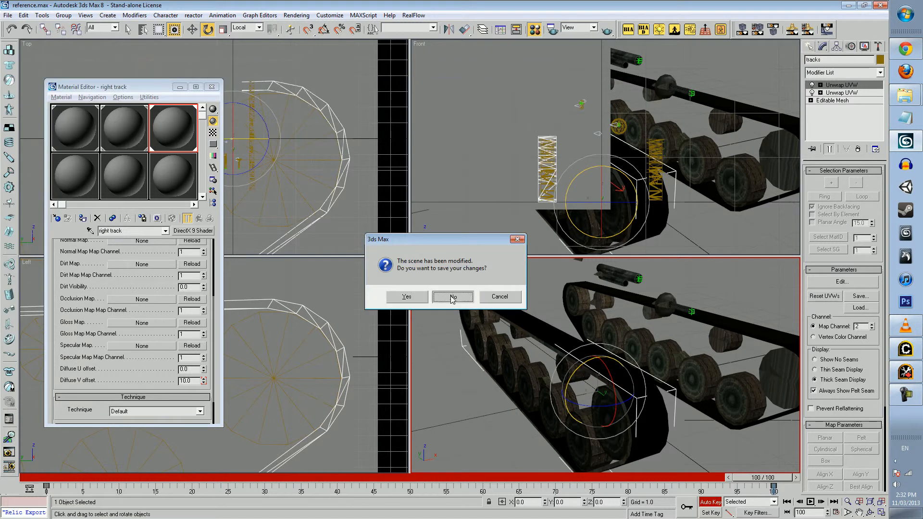
{"action": "left_click", "coordinate": [452, 298]}
{"action": "left_click", "coordinate": [9, 14]}
{"action": "left_click", "coordinate": [22, 44]}
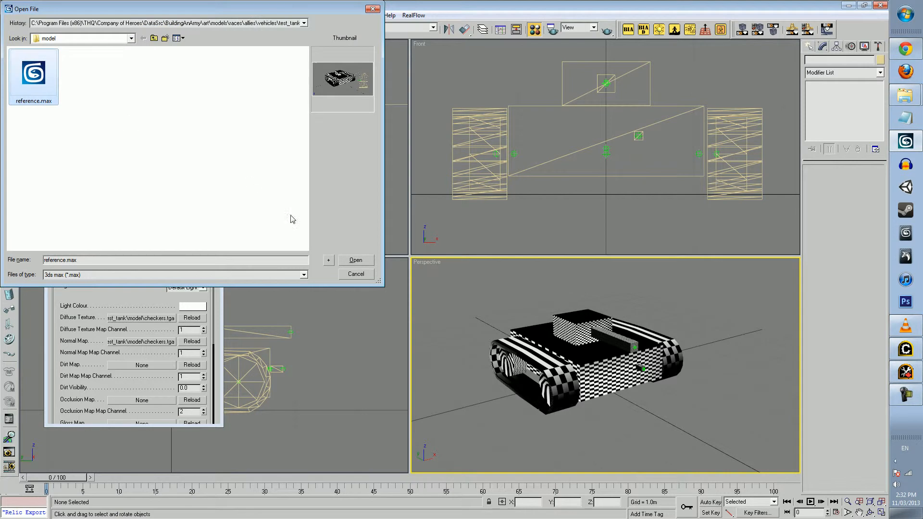
{"action": "left_click", "coordinate": [364, 277]}
- Open the Type97_ChiHa reference.max model again from the recent files
{"action": "left_click", "coordinate": [8, 15]}
{"action": "mouse_move", "coordinate": [45, 58]}
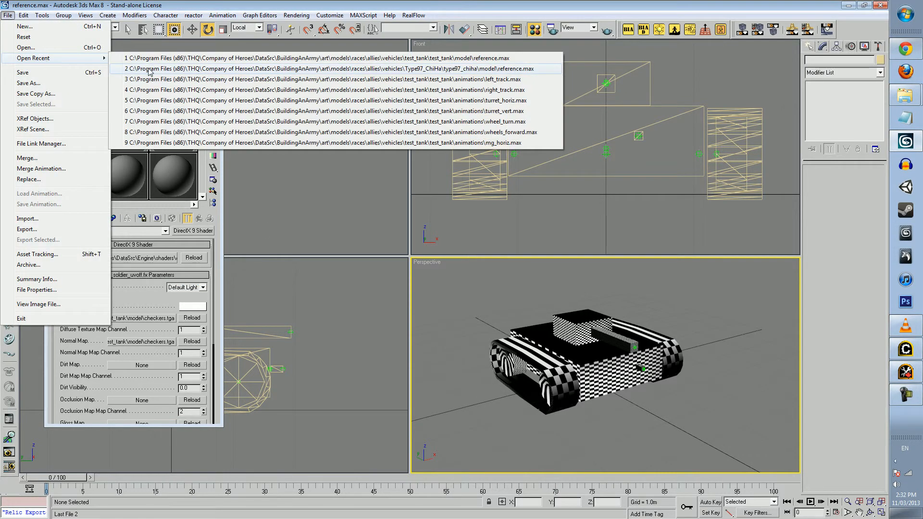
{"action": "left_click", "coordinate": [514, 69]}
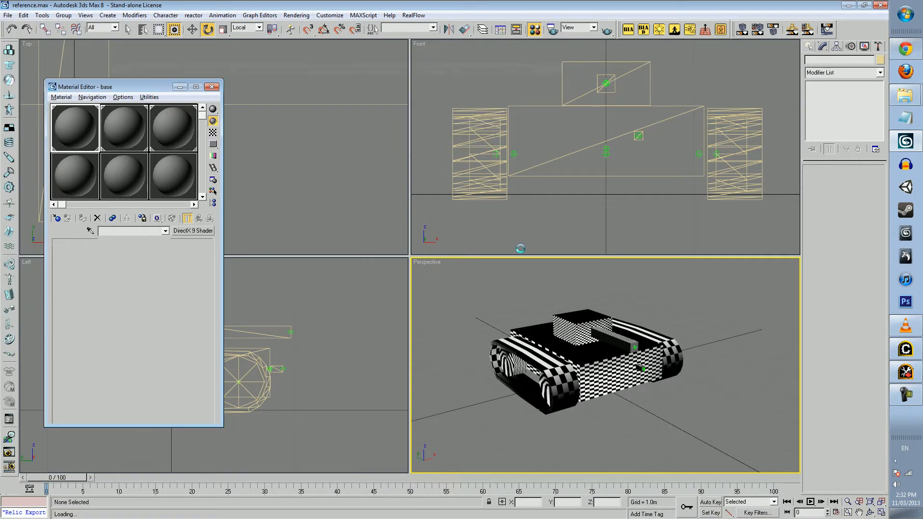
- Select the hull_mg helper at the hull machine gun, examine its placement from several angles and deselect it
{"action": "mouse_move", "coordinate": [561, 375]}
{"action": "middle_mouse_down", "text": "alt"}
{"action": "mouse_move", "coordinate": [624, 323]}
{"action": "mouse_move", "coordinate": [694, 342]}
{"action": "mouse_move", "coordinate": [628, 352]}
{"action": "mouse_move", "coordinate": [664, 358]}
{"action": "mouse_move", "coordinate": [659, 343]}
{"action": "mouse_move", "coordinate": [629, 353]}
{"action": "mouse_move", "coordinate": [623, 315]}
{"action": "middle_mouse_up", "text": "alt"}
{"action": "scroll", "coordinate": [652, 354], "scroll_direction": "up", "scroll_amount": 3}
{"action": "scroll", "coordinate": [603, 344], "scroll_direction": "up", "scroll_amount": 4}
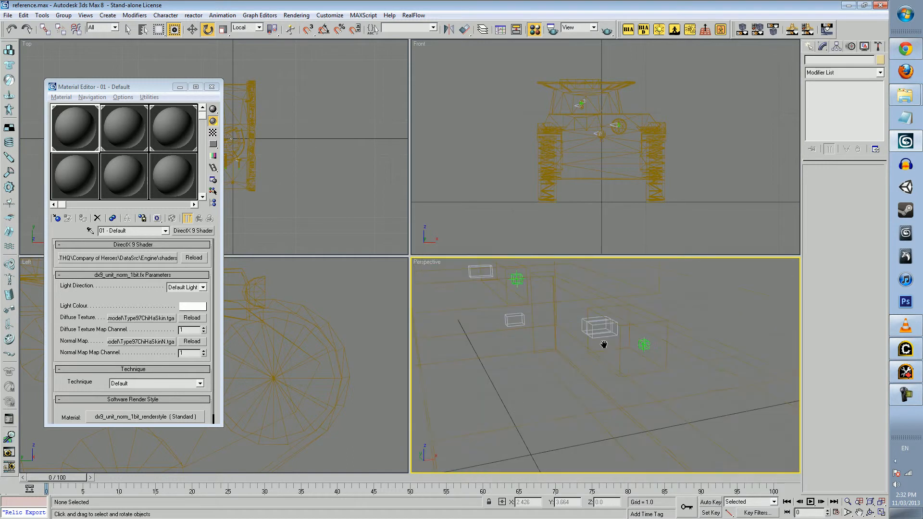
{"action": "left_click", "coordinate": [537, 310]}
{"action": "left_click", "coordinate": [659, 371]}
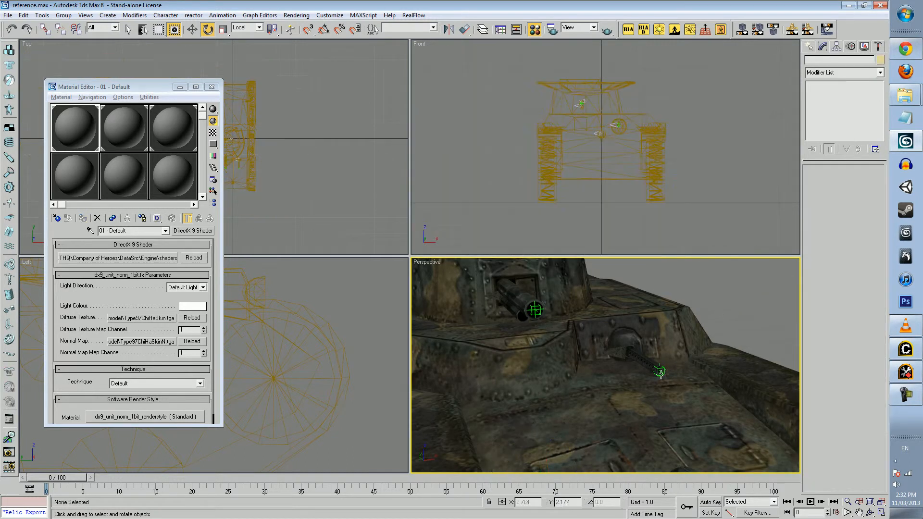
{"action": "mouse_move", "coordinate": [576, 321]}
{"action": "middle_mouse_down", "text": "alt"}
{"action": "mouse_move", "coordinate": [579, 336]}
{"action": "mouse_move", "coordinate": [692, 347]}
{"action": "mouse_move", "coordinate": [670, 350]}
{"action": "mouse_move", "coordinate": [759, 328]}
{"action": "mouse_move", "coordinate": [726, 328]}
{"action": "middle_mouse_up", "text": "alt"}
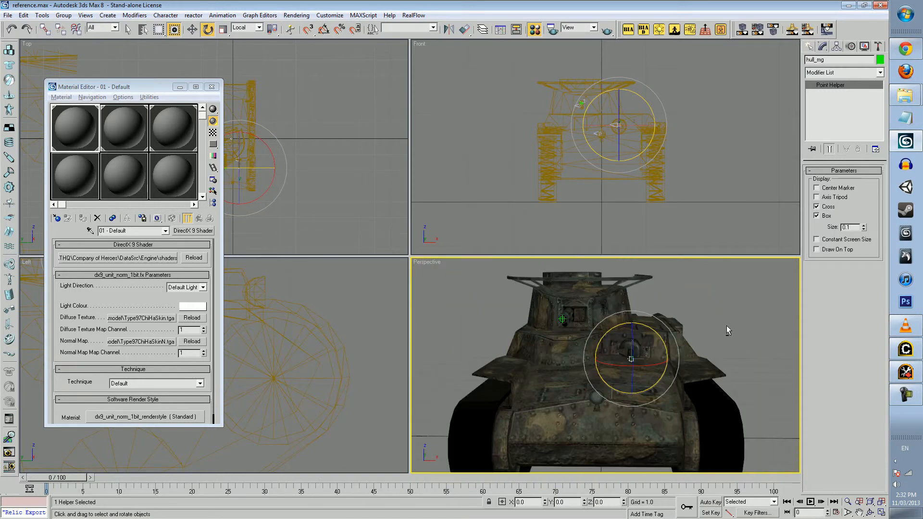
{"action": "scroll", "coordinate": [725, 328], "scroll_direction": "up", "scroll_amount": 5}
{"action": "middle_click_drag", "start_coordinate": [591, 332], "coordinate": [702, 334], "text": "alt"}
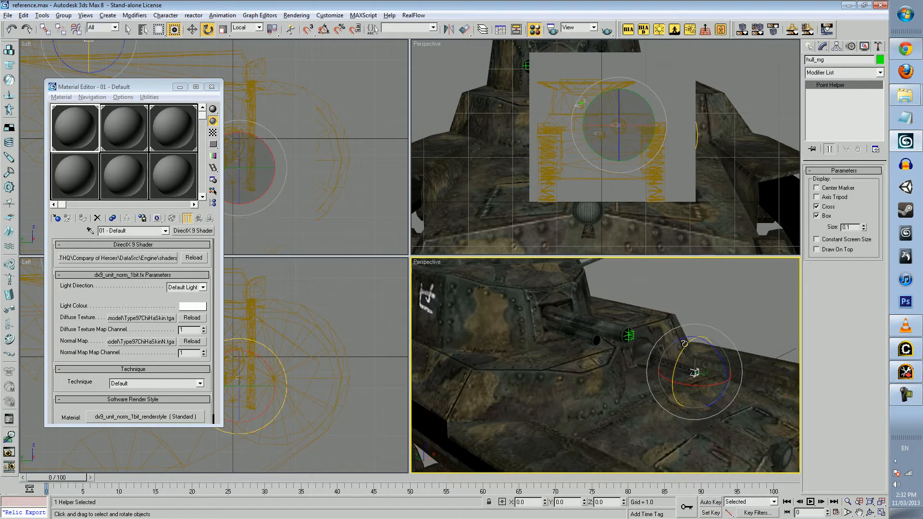
{"action": "scroll", "coordinate": [705, 328], "scroll_direction": "down", "scroll_amount": 4}
{"action": "left_click", "coordinate": [709, 320]}
{"action": "scroll", "coordinate": [684, 312], "scroll_direction": "up", "scroll_amount": 3}
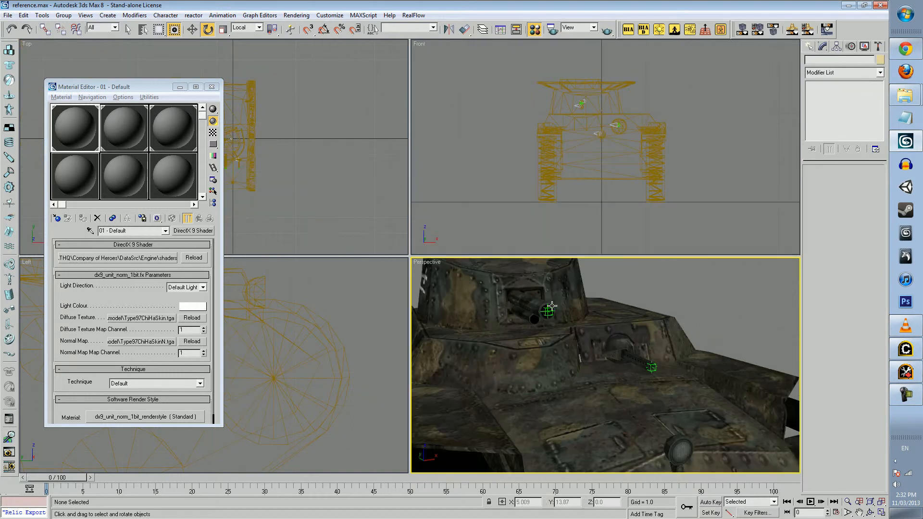
- Select and deselect the helper at the main gun's muzzle, and inspect the tank from the front, side and rear
{"action": "left_click", "coordinate": [540, 315]}
{"action": "scroll", "coordinate": [589, 364], "scroll_direction": "down", "scroll_amount": 3}
{"action": "left_click", "coordinate": [650, 300]}
{"action": "middle_click_drag", "start_coordinate": [616, 335], "coordinate": [697, 325], "text": "alt"}
{"action": "middle_click_drag", "start_coordinate": [644, 311], "coordinate": [661, 318], "text": "alt"}
{"action": "mouse_move", "coordinate": [484, 333]}
{"action": "middle_mouse_down", "text": "alt"}
{"action": "mouse_move", "coordinate": [579, 322]}
{"action": "mouse_move", "coordinate": [671, 335]}
{"action": "mouse_move", "coordinate": [728, 306]}
{"action": "mouse_move", "coordinate": [677, 306]}
{"action": "mouse_move", "coordinate": [675, 342]}
{"action": "mouse_move", "coordinate": [643, 334]}
{"action": "middle_mouse_up", "text": "alt"}
{"action": "middle_click_drag", "start_coordinate": [518, 341], "coordinate": [590, 289], "text": "alt"}
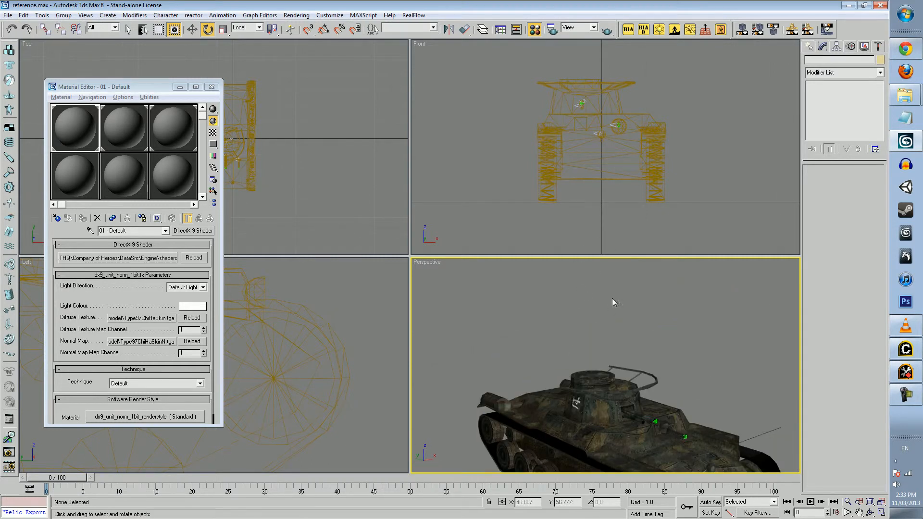
{"action": "middle_click_drag", "start_coordinate": [634, 285], "coordinate": [616, 312], "text": "alt"}
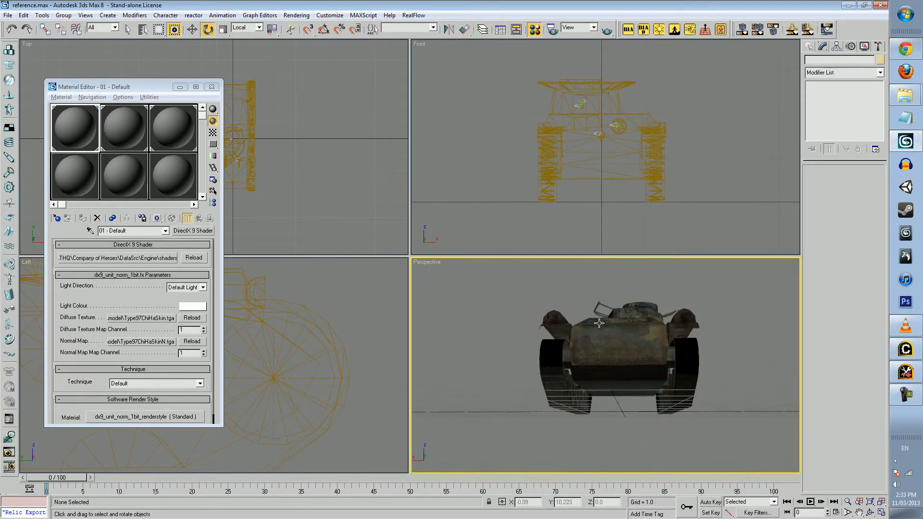
{"action": "middle_click_drag", "start_coordinate": [547, 318], "coordinate": [575, 346], "text": "alt"}
{"action": "mouse_move", "coordinate": [668, 361]}
{"action": "middle_mouse_down", "text": "alt"}
{"action": "mouse_move", "coordinate": [591, 341]}
{"action": "mouse_move", "coordinate": [640, 293]}
{"action": "mouse_move", "coordinate": [623, 335]}
{"action": "mouse_move", "coordinate": [603, 307]}
{"action": "mouse_move", "coordinate": [619, 329]}
{"action": "mouse_move", "coordinate": [585, 329]}
{"action": "mouse_move", "coordinate": [598, 331]}
{"action": "middle_mouse_up", "text": "alt"}
- Select the barrel_end helper and examine its position at the tip of the turret gun
{"action": "scroll", "coordinate": [598, 331], "scroll_direction": "up", "scroll_amount": 3}
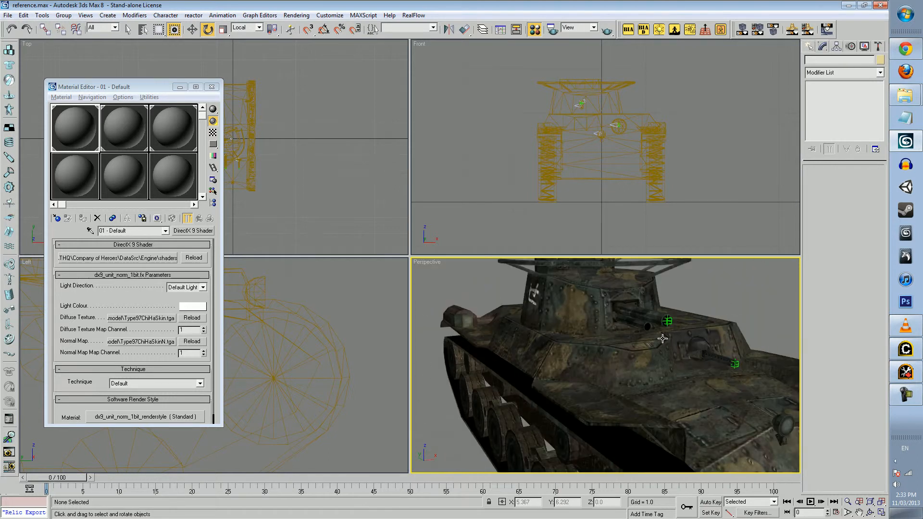
{"action": "scroll", "coordinate": [621, 338], "scroll_direction": "up", "scroll_amount": 4}
{"action": "middle_click_drag", "start_coordinate": [622, 281], "coordinate": [596, 332]}
{"action": "left_click", "coordinate": [541, 414]}
{"action": "middle_click_drag", "start_coordinate": [597, 397], "coordinate": [608, 360]}
{"action": "scroll", "coordinate": [607, 360], "scroll_direction": "down", "scroll_amount": 5}
{"action": "scroll", "coordinate": [660, 333], "scroll_direction": "up", "scroll_amount": 3}
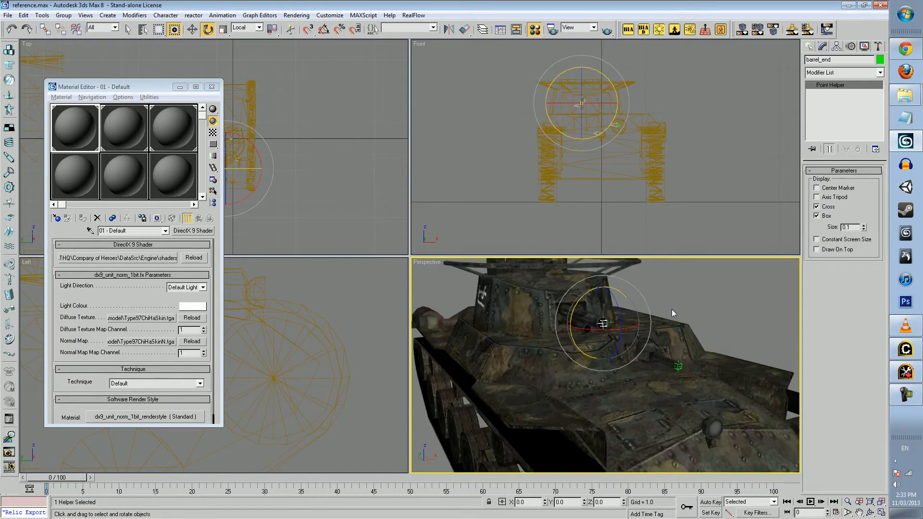
- Look up the Point object among the standard helpers, return to barrel_end's parameters and deselect the helper
{"action": "left_click", "coordinate": [811, 48]}
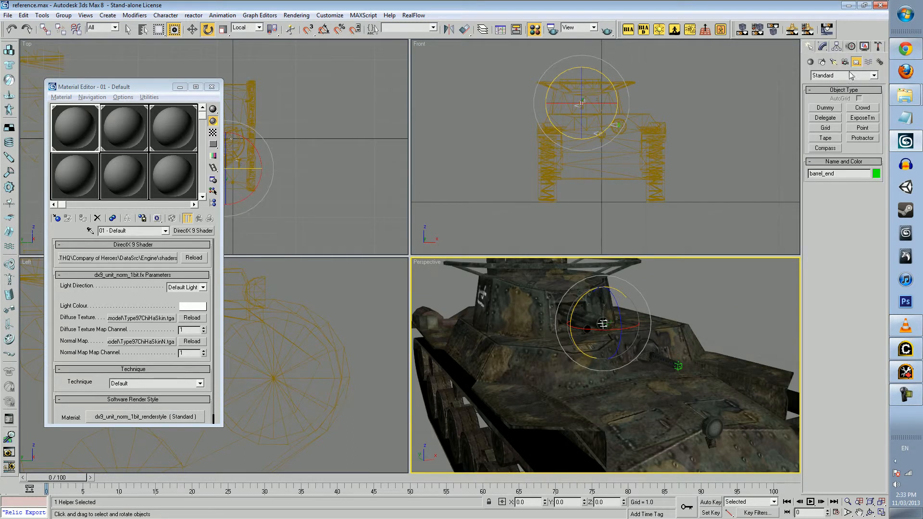
{"action": "left_click", "coordinate": [854, 129]}
{"action": "middle_click_drag", "start_coordinate": [684, 293], "coordinate": [681, 297]}
{"action": "left_click", "coordinate": [824, 49]}
{"action": "key", "text": "e"}
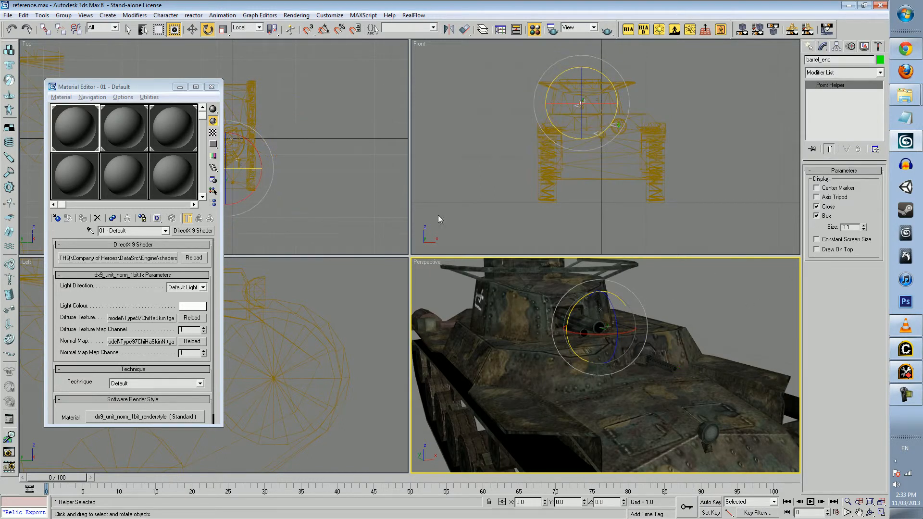
{"action": "left_click", "coordinate": [733, 284]}
- Examine the whole tank from all sides, including the gun helpers, turret, wheels and tracks
{"action": "middle_click_drag", "start_coordinate": [635, 315], "coordinate": [773, 323], "text": "alt"}
{"action": "middle_click_drag", "start_coordinate": [772, 322], "coordinate": [655, 322]}
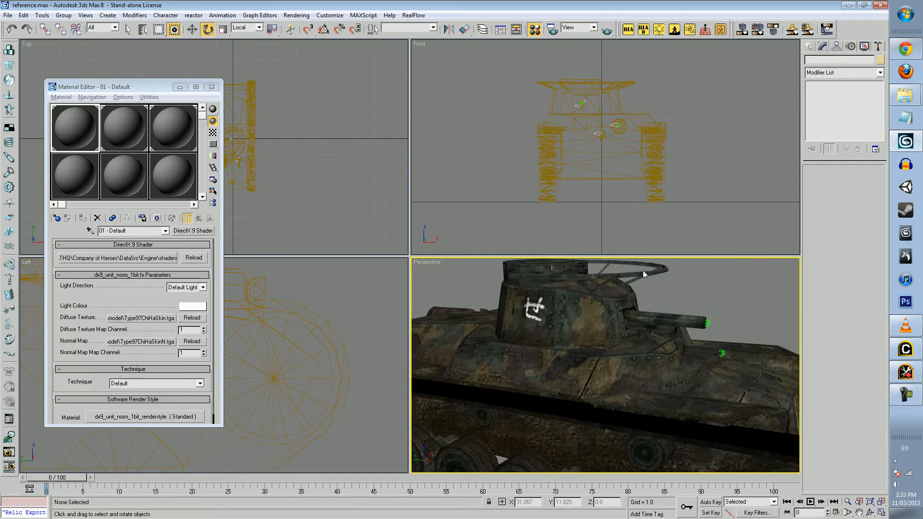
{"action": "middle_click_drag", "start_coordinate": [603, 149], "coordinate": [628, 163]}
{"action": "left_click", "coordinate": [305, 318]}
{"action": "mouse_move", "coordinate": [472, 318]}
{"action": "middle_mouse_down", "text": "alt"}
{"action": "mouse_move", "coordinate": [725, 327]}
{"action": "mouse_move", "coordinate": [664, 303]}
{"action": "mouse_move", "coordinate": [674, 305]}
{"action": "mouse_move", "coordinate": [566, 329]}
{"action": "mouse_move", "coordinate": [537, 346]}
{"action": "mouse_move", "coordinate": [644, 305]}
{"action": "mouse_move", "coordinate": [686, 308]}
{"action": "mouse_move", "coordinate": [618, 315]}
{"action": "mouse_move", "coordinate": [729, 317]}
{"action": "mouse_move", "coordinate": [651, 308]}
{"action": "middle_mouse_up", "text": "alt"}
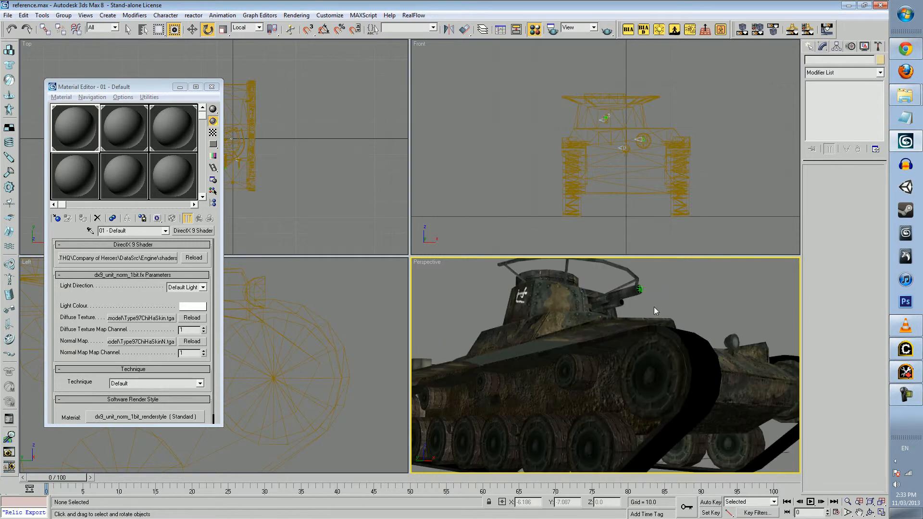
{"action": "middle_click_drag", "start_coordinate": [746, 346], "coordinate": [578, 281], "text": "alt"}
{"action": "scroll", "coordinate": [614, 356], "scroll_direction": "down", "scroll_amount": 4}
{"action": "mouse_move", "coordinate": [635, 349]}
{"action": "middle_mouse_down", "text": "alt"}
{"action": "mouse_move", "coordinate": [659, 342]}
{"action": "mouse_move", "coordinate": [612, 340]}
{"action": "mouse_move", "coordinate": [665, 330]}
{"action": "mouse_move", "coordinate": [641, 308]}
{"action": "mouse_move", "coordinate": [579, 319]}
{"action": "mouse_move", "coordinate": [544, 354]}
{"action": "mouse_move", "coordinate": [649, 336]}
{"action": "mouse_move", "coordinate": [606, 349]}
{"action": "mouse_move", "coordinate": [640, 333]}
{"action": "middle_mouse_up", "text": "alt"}
{"action": "scroll", "coordinate": [611, 340], "scroll_direction": "up", "scroll_amount": 4}
{"action": "middle_click_drag", "start_coordinate": [734, 329], "coordinate": [543, 329], "text": "alt"}
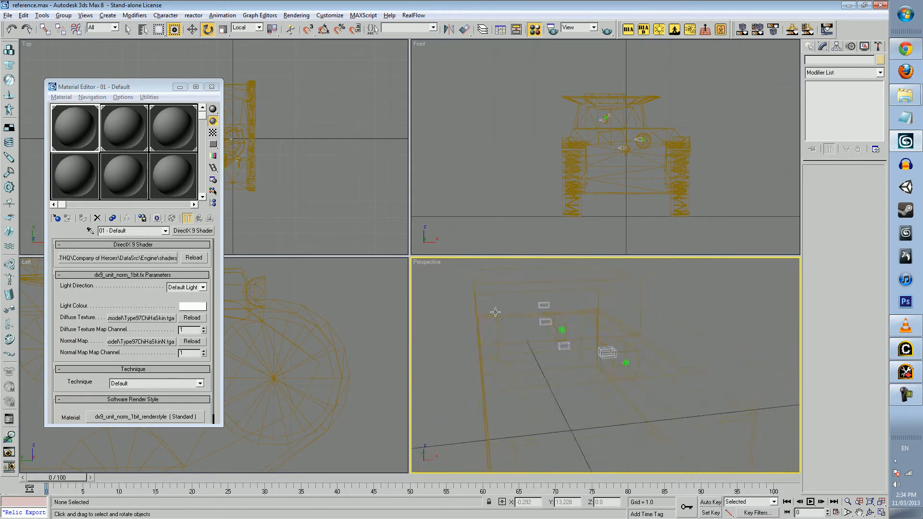
{"action": "middle_click_drag", "start_coordinate": [500, 362], "coordinate": [547, 335], "text": "alt"}
{"action": "mouse_move", "coordinate": [516, 299]}
{"action": "middle_mouse_down", "text": "alt"}
{"action": "mouse_move", "coordinate": [514, 326]}
{"action": "mouse_move", "coordinate": [468, 315]}
{"action": "mouse_move", "coordinate": [516, 315]}
{"action": "mouse_move", "coordinate": [535, 331]}
{"action": "mouse_move", "coordinate": [624, 318]}
{"action": "mouse_move", "coordinate": [655, 329]}
{"action": "mouse_move", "coordinate": [636, 387]}
{"action": "middle_mouse_up", "text": "alt"}
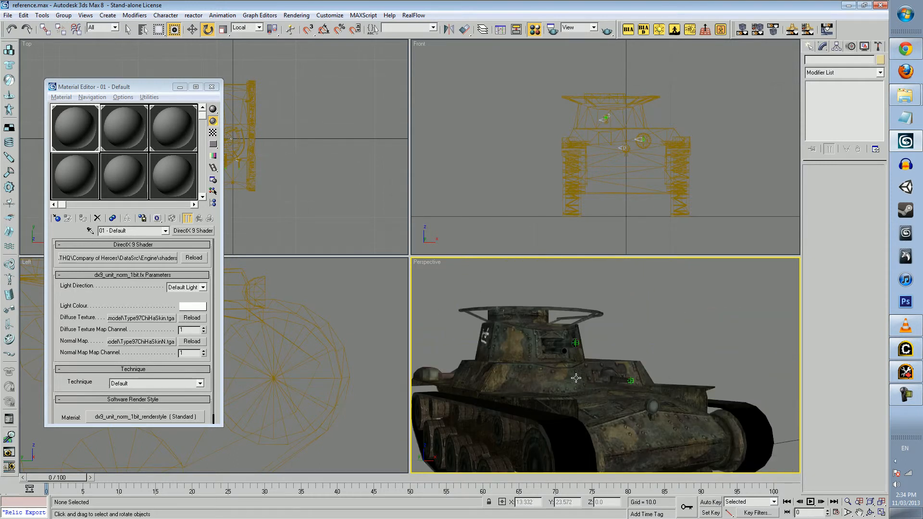
{"action": "middle_click_drag", "start_coordinate": [609, 376], "coordinate": [614, 358], "text": "alt"}
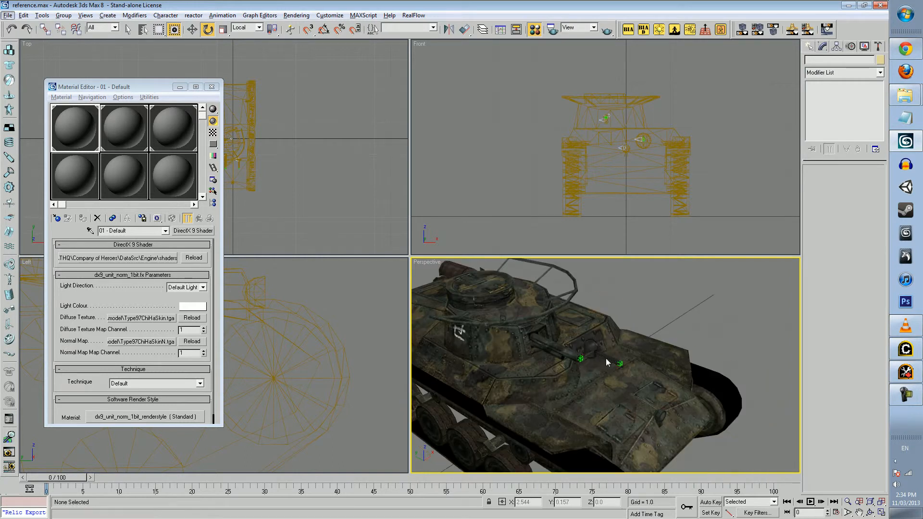
{"action": "middle_click_drag", "start_coordinate": [594, 301], "coordinate": [595, 293], "text": "alt"}
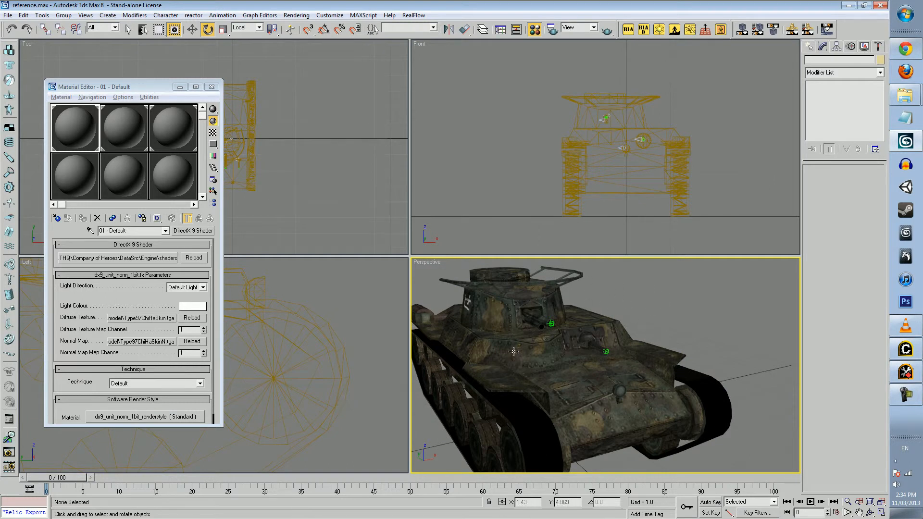
{"action": "mouse_move", "coordinate": [514, 338]}
{"action": "middle_mouse_down", "text": "alt"}
{"action": "mouse_move", "coordinate": [597, 375]}
{"action": "mouse_move", "coordinate": [624, 316]}
{"action": "mouse_move", "coordinate": [692, 335]}
{"action": "mouse_move", "coordinate": [644, 314]}
{"action": "mouse_move", "coordinate": [612, 382]}
{"action": "mouse_move", "coordinate": [656, 391]}
{"action": "mouse_move", "coordinate": [673, 349]}
{"action": "mouse_move", "coordinate": [596, 343]}
{"action": "mouse_move", "coordinate": [642, 331]}
{"action": "mouse_move", "coordinate": [672, 344]}
{"action": "mouse_move", "coordinate": [634, 348]}
{"action": "mouse_move", "coordinate": [702, 282]}
{"action": "mouse_move", "coordinate": [706, 303]}
{"action": "mouse_move", "coordinate": [616, 299]}
{"action": "mouse_move", "coordinate": [612, 282]}
{"action": "mouse_move", "coordinate": [703, 299]}
{"action": "middle_mouse_up", "text": "alt"}
{"action": "middle_click_drag", "start_coordinate": [604, 317], "coordinate": [569, 353], "text": "alt"}
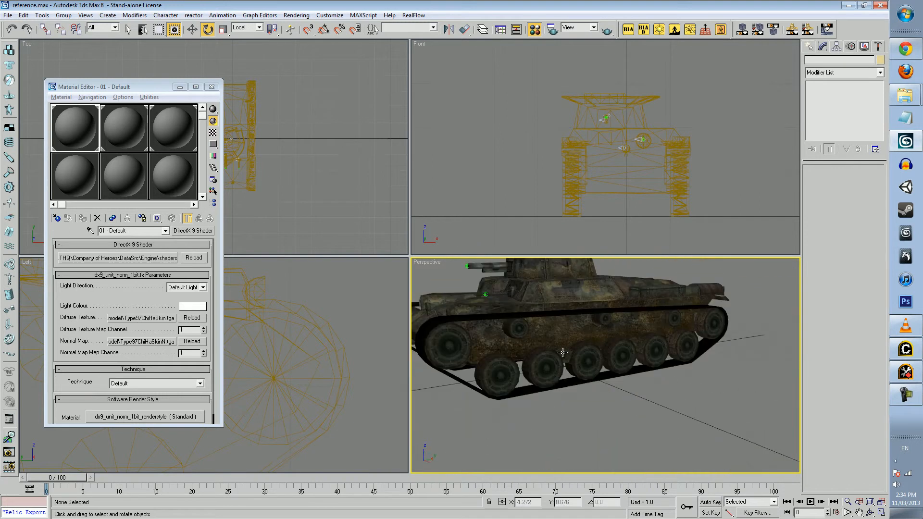
{"action": "middle_click_drag", "start_coordinate": [500, 372], "coordinate": [660, 368], "text": "alt"}
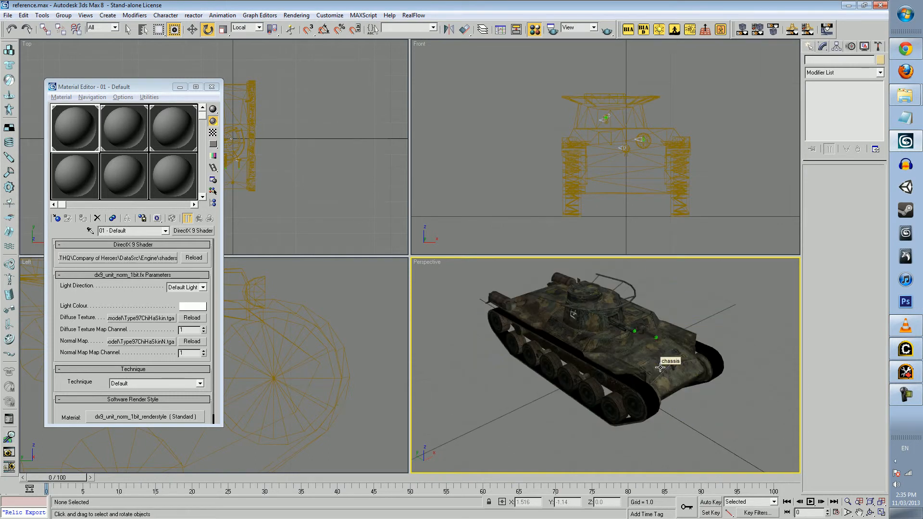
{"action": "middle_click_drag", "start_coordinate": [662, 366], "coordinate": [627, 331], "text": "alt"}
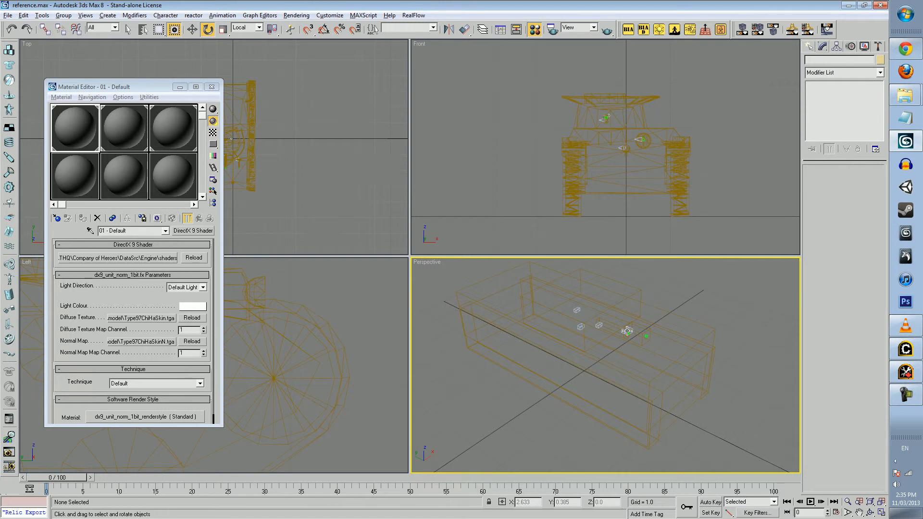
{"action": "mouse_move", "coordinate": [628, 331]}
{"action": "middle_mouse_down", "text": "alt"}
{"action": "mouse_move", "coordinate": [620, 334]}
{"action": "mouse_move", "coordinate": [619, 311]}
{"action": "mouse_move", "coordinate": [643, 315]}
{"action": "mouse_move", "coordinate": [670, 349]}
{"action": "mouse_move", "coordinate": [607, 328]}
{"action": "mouse_move", "coordinate": [672, 341]}
{"action": "mouse_move", "coordinate": [695, 357]}
{"action": "mouse_move", "coordinate": [649, 369]}
{"action": "middle_mouse_up", "text": "alt"}
{"action": "scroll", "coordinate": [671, 349], "scroll_direction": "up", "scroll_amount": 2}
{"action": "scroll", "coordinate": [642, 361], "scroll_direction": "down", "scroll_amount": 3}
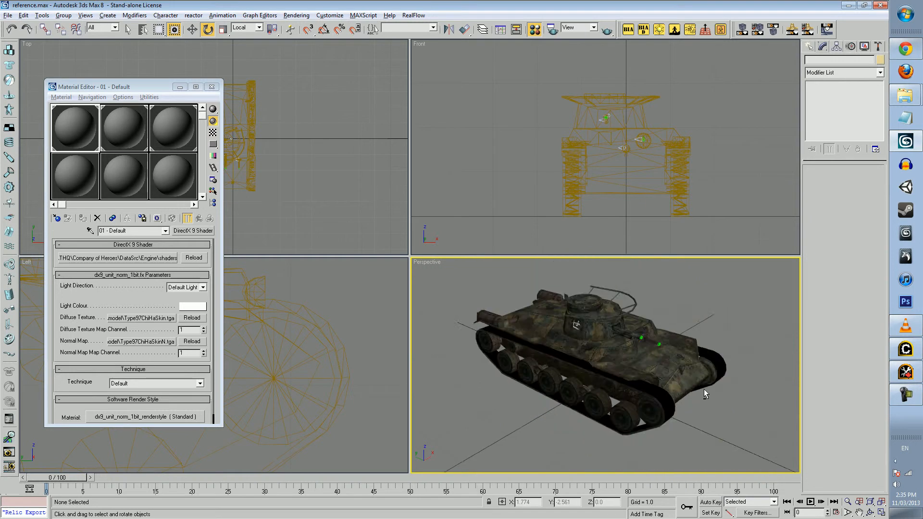
- Select the chassis mesh and inspect the Skin modifier in its modifier stack
{"action": "left_click", "coordinate": [613, 393]}
{"action": "left_click", "coordinate": [689, 433]}
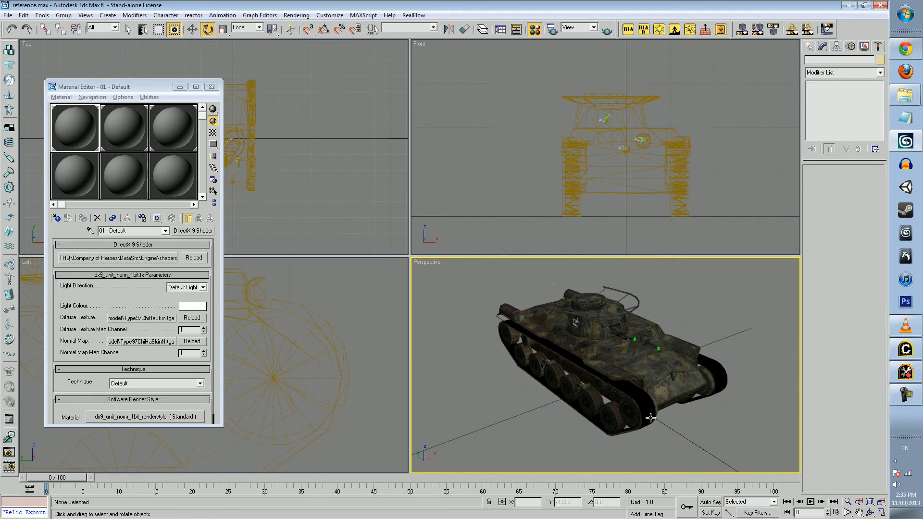
{"action": "left_click", "coordinate": [640, 412]}
{"action": "middle_click_drag", "start_coordinate": [633, 382], "coordinate": [614, 352], "text": "alt"}
{"action": "left_click", "coordinate": [722, 347]}
{"action": "left_click", "coordinate": [632, 354]}
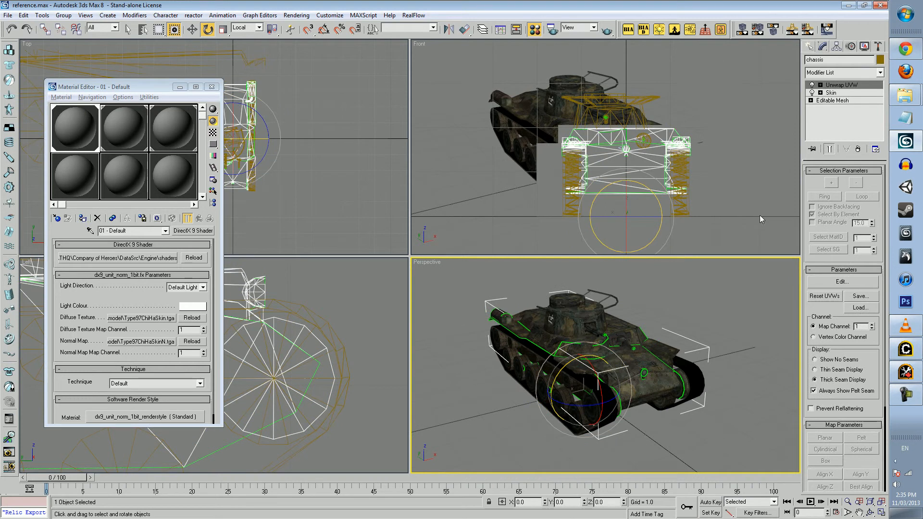
{"action": "left_click", "coordinate": [829, 94]}
{"action": "mouse_move", "coordinate": [715, 283]}
{"action": "middle_mouse_down", "text": "alt"}
{"action": "mouse_move", "coordinate": [659, 298]}
{"action": "mouse_move", "coordinate": [711, 319]}
{"action": "mouse_move", "coordinate": [649, 322]}
{"action": "mouse_move", "coordinate": [676, 324]}
{"action": "middle_mouse_up", "text": "alt"}
- Select the near tracks mesh and the chassis in turn to compare their modifier stacks
{"action": "left_click", "coordinate": [536, 425]}
{"action": "left_click", "coordinate": [594, 384]}
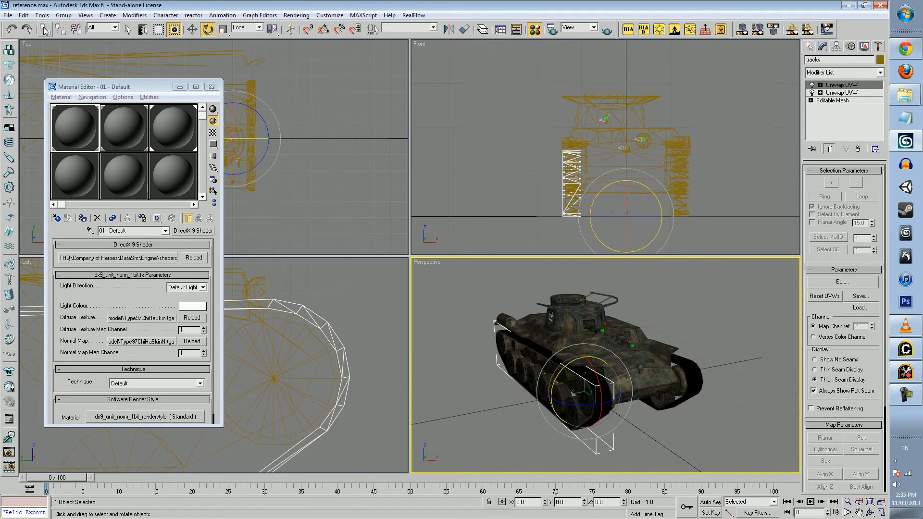
{"action": "left_click", "coordinate": [645, 347]}
{"action": "scroll", "coordinate": [695, 297], "scroll_direction": "up", "scroll_amount": 3}
{"action": "middle_click_drag", "start_coordinate": [705, 293], "coordinate": [707, 287], "text": "alt"}
{"action": "middle_click_drag", "start_coordinate": [714, 285], "coordinate": [579, 299], "text": "alt"}
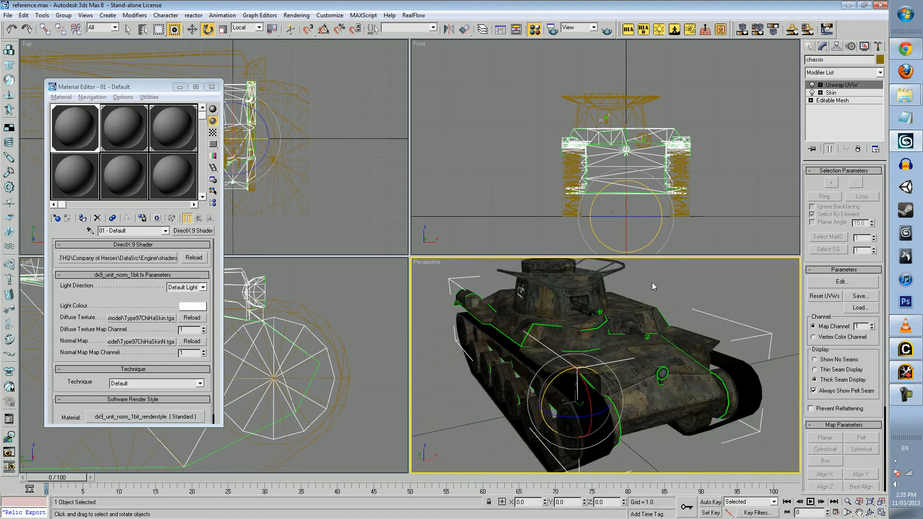
- Deselect the chassis and examine the whole tank model from several angles
{"action": "left_click", "coordinate": [427, 325]}
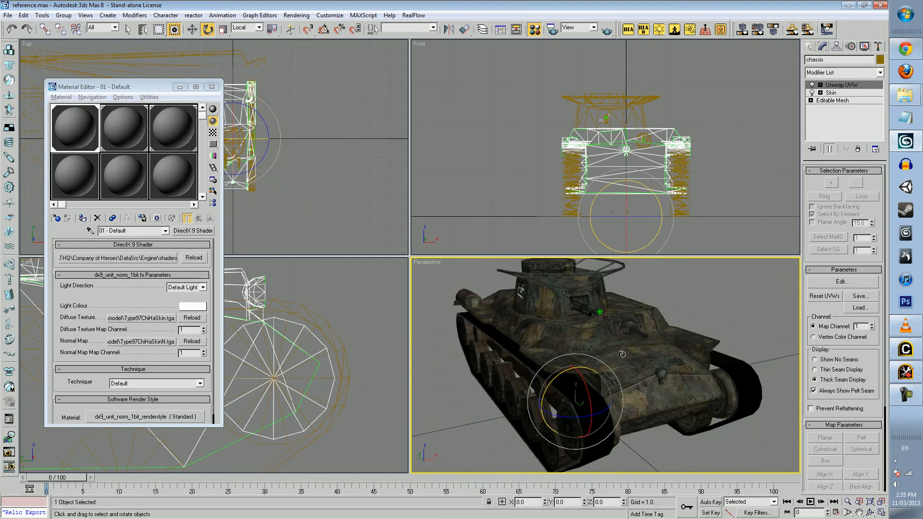
{"action": "left_click", "coordinate": [755, 304]}
{"action": "middle_click_drag", "start_coordinate": [717, 279], "coordinate": [689, 384], "text": "alt"}
{"action": "left_click", "coordinate": [596, 383]}
{"action": "middle_click_drag", "start_coordinate": [595, 383], "coordinate": [576, 432], "text": "alt"}
{"action": "left_click", "coordinate": [656, 453]}
{"action": "middle_click_drag", "start_coordinate": [585, 387], "coordinate": [654, 373], "text": "alt"}
{"action": "mouse_move", "coordinate": [675, 316]}
{"action": "middle_mouse_down", "text": "alt"}
{"action": "mouse_move", "coordinate": [632, 343]}
{"action": "mouse_move", "coordinate": [608, 340]}
{"action": "mouse_move", "coordinate": [665, 360]}
{"action": "mouse_move", "coordinate": [622, 352]}
{"action": "mouse_move", "coordinate": [684, 351]}
{"action": "mouse_move", "coordinate": [654, 377]}
{"action": "mouse_move", "coordinate": [624, 368]}
{"action": "mouse_move", "coordinate": [621, 351]}
{"action": "mouse_move", "coordinate": [692, 351]}
{"action": "mouse_move", "coordinate": [572, 372]}
{"action": "middle_mouse_up", "text": "alt"}
{"action": "left_click", "coordinate": [655, 376]}
{"action": "left_click", "coordinate": [622, 350]}
{"action": "left_click", "coordinate": [624, 361]}
{"action": "middle_click_drag", "start_coordinate": [463, 354], "coordinate": [636, 307], "text": "alt"}
{"action": "left_click", "coordinate": [731, 338]}
{"action": "left_click", "coordinate": [618, 404]}
{"action": "left_click", "coordinate": [728, 321]}
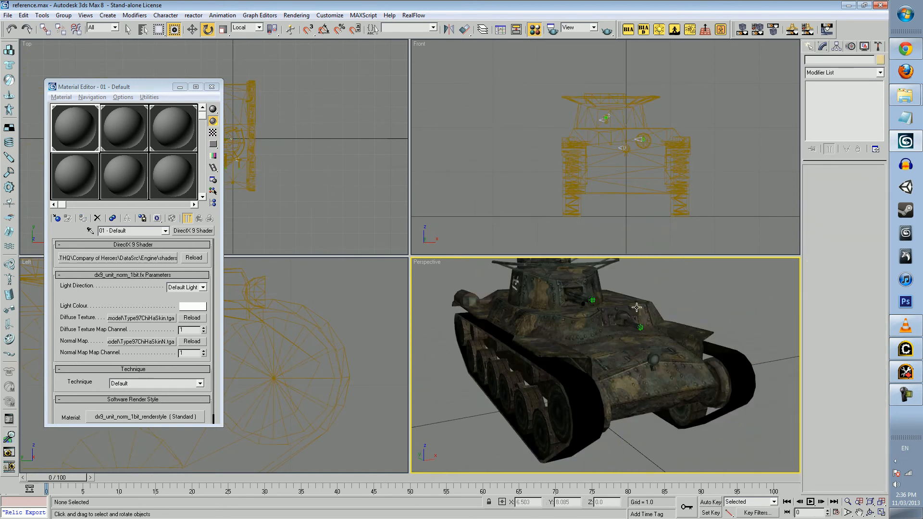
- Run the BIA Model Export on the reference file with Force Full Export enabled
{"action": "left_click", "coordinate": [628, 30]}
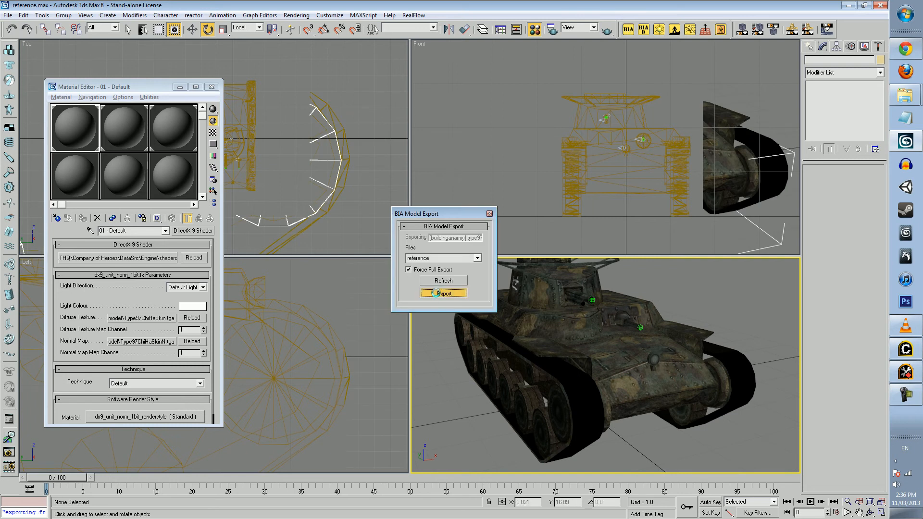
{"action": "left_click", "coordinate": [438, 294]}
{"action": "left_click", "coordinate": [443, 297]}
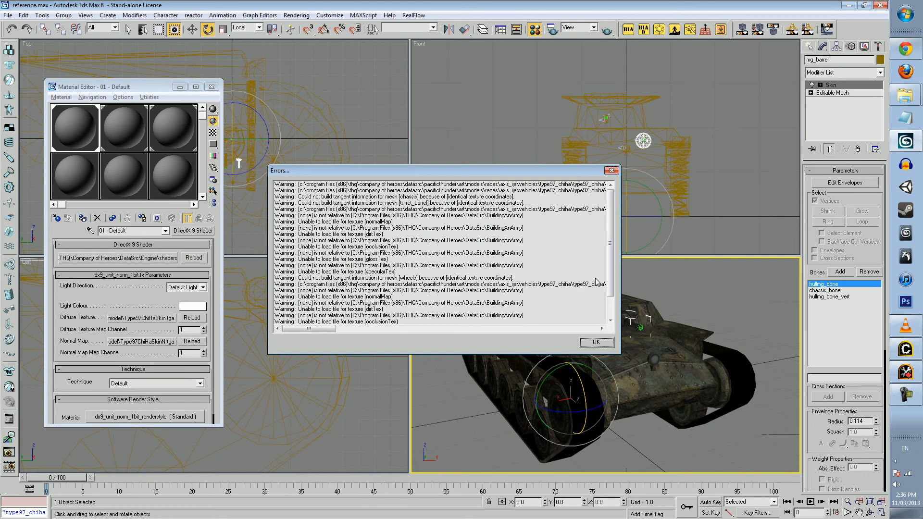
- Look through both lists of export warnings and dismiss them so the export continues
{"action": "left_click_drag", "start_coordinate": [610, 255], "coordinate": [626, 219]}
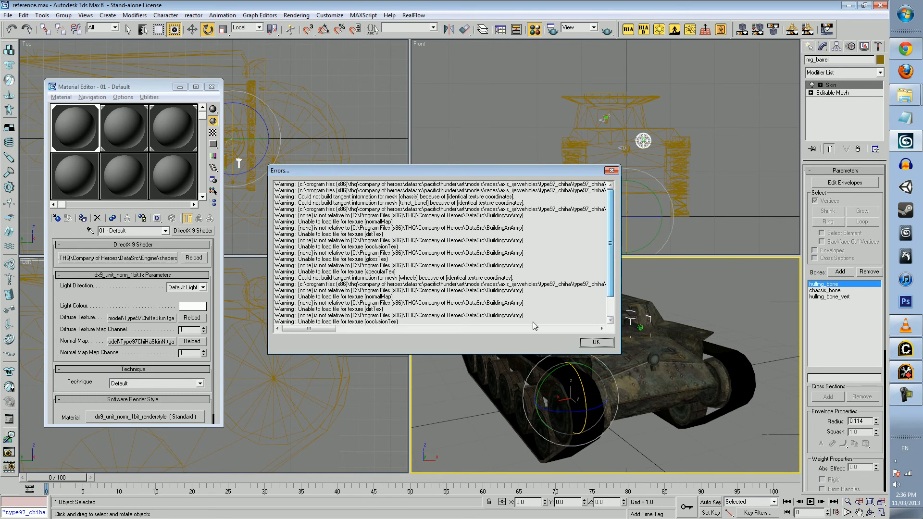
{"action": "left_click", "coordinate": [597, 343]}
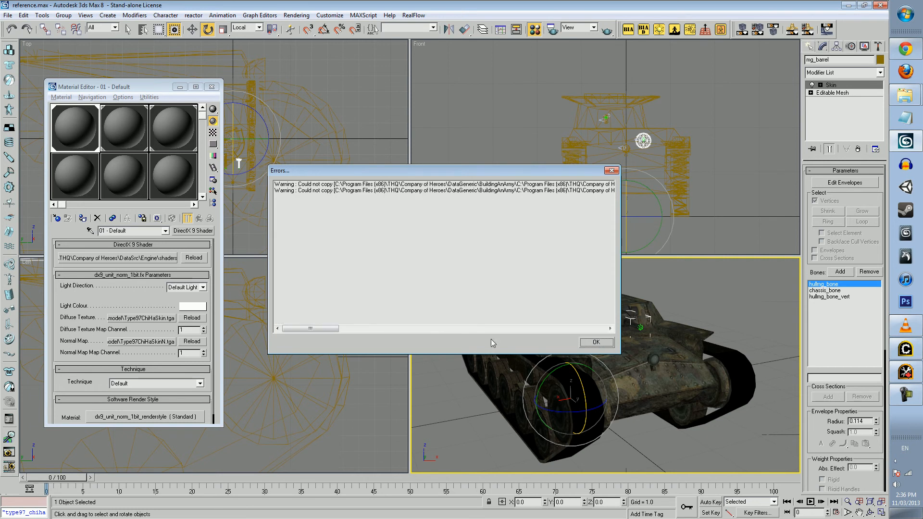
{"action": "mouse_move", "coordinate": [323, 330]}
{"action": "left_mouse_down"}
{"action": "mouse_move", "coordinate": [432, 331]}
{"action": "mouse_move", "coordinate": [307, 331]}
{"action": "left_mouse_up"}
{"action": "left_click", "coordinate": [596, 342]}
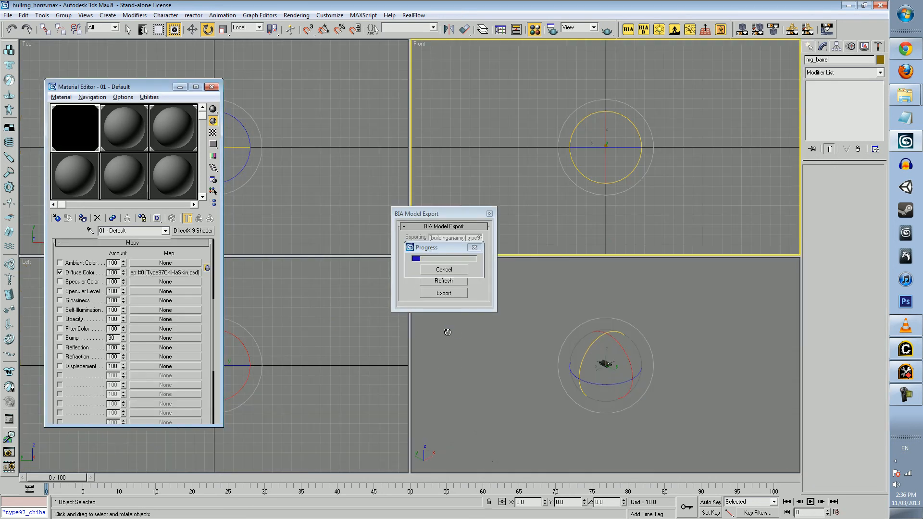